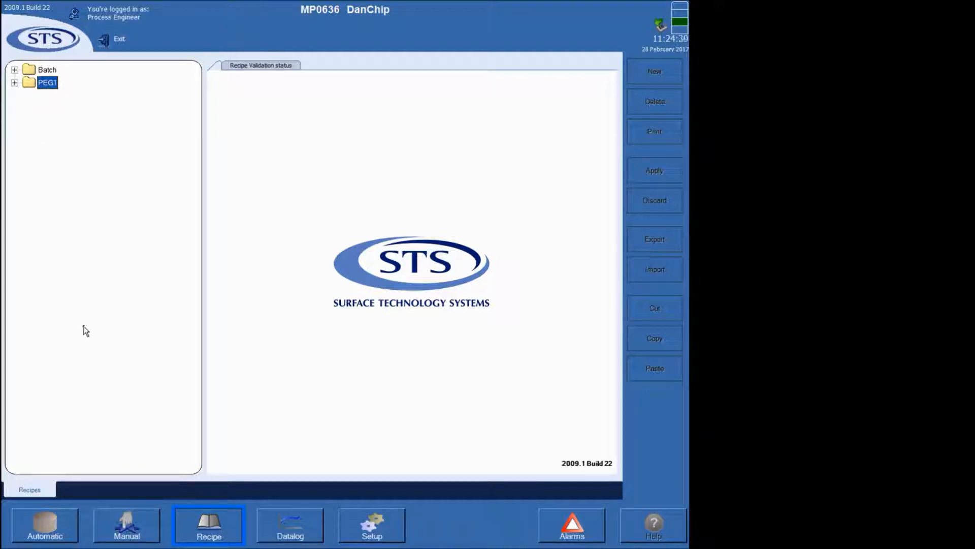
# Step: Show the manual process and transport views, and map the wafers in cassette 2 from the automatic mode view
pyautogui.click(130, 524)
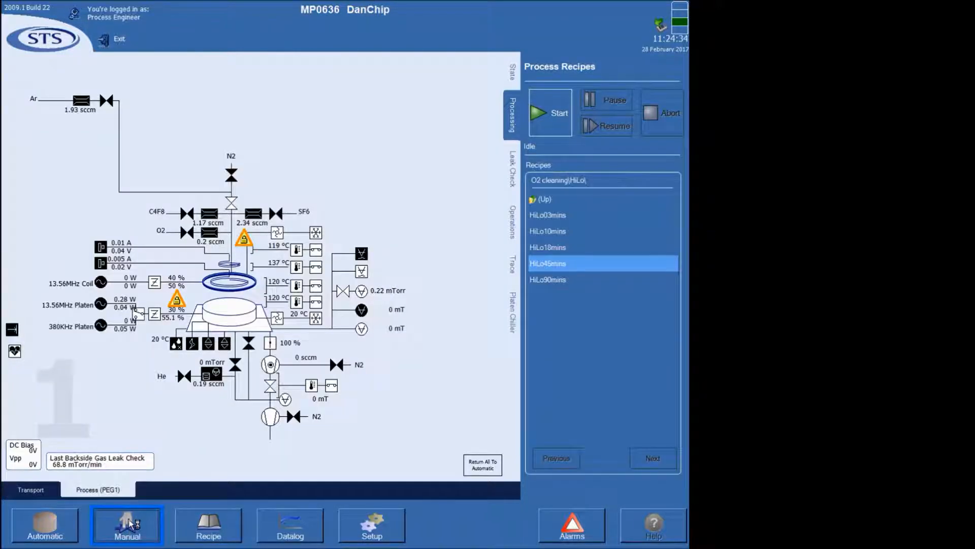
pyautogui.click(24, 490)
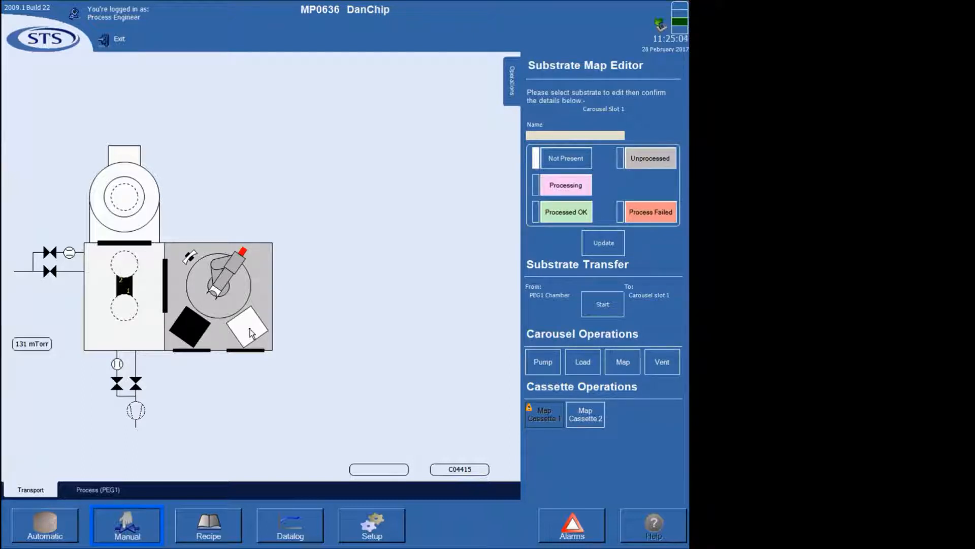
pyautogui.click(593, 419)
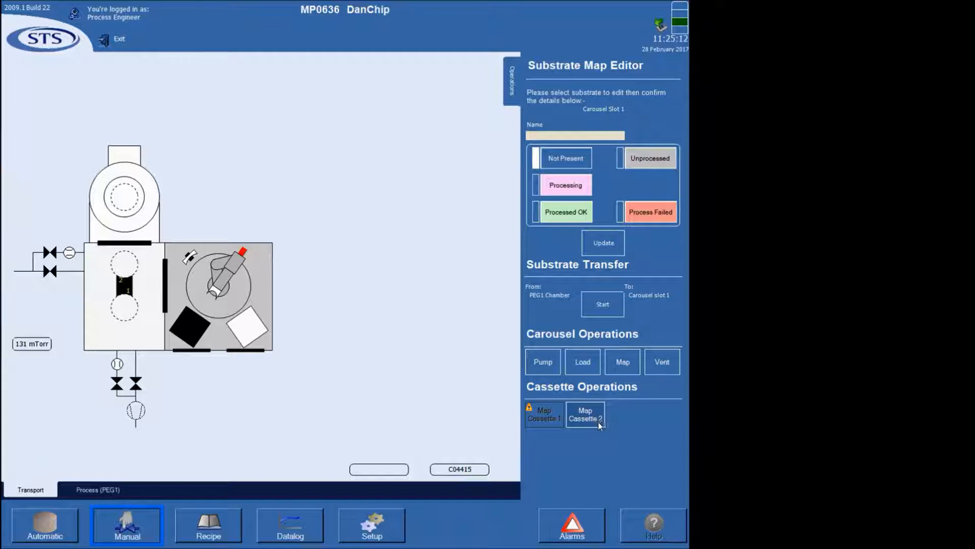
pyautogui.click(549, 419)
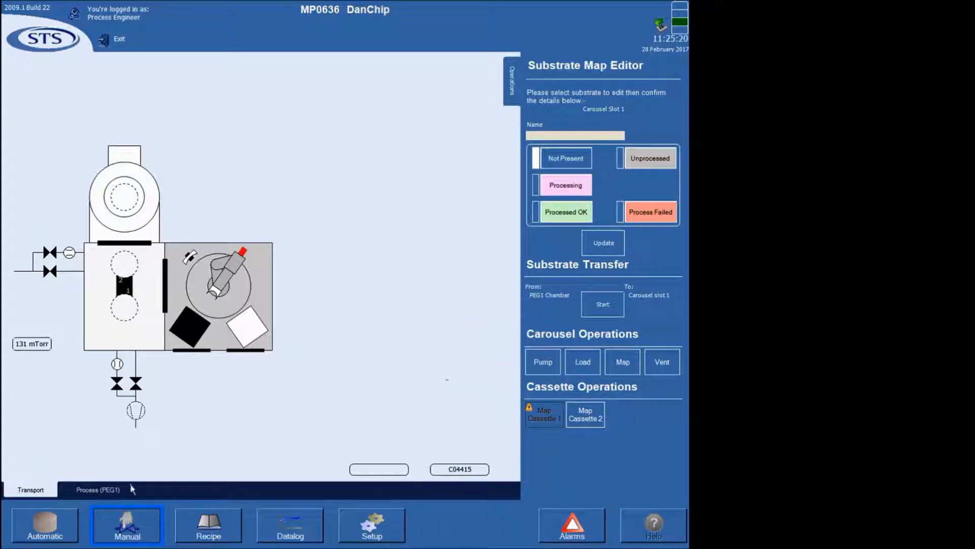
pyautogui.click(58, 528)
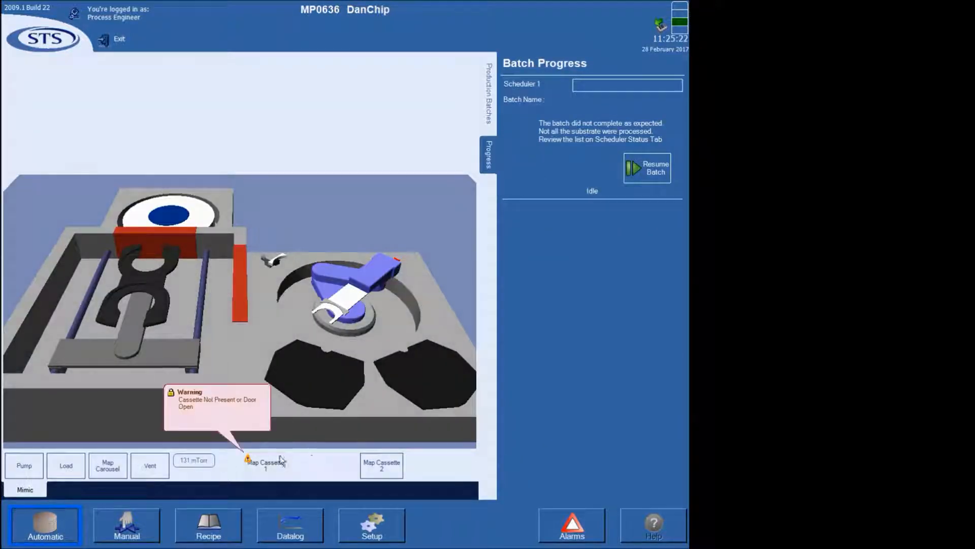
pyautogui.click(371, 465)
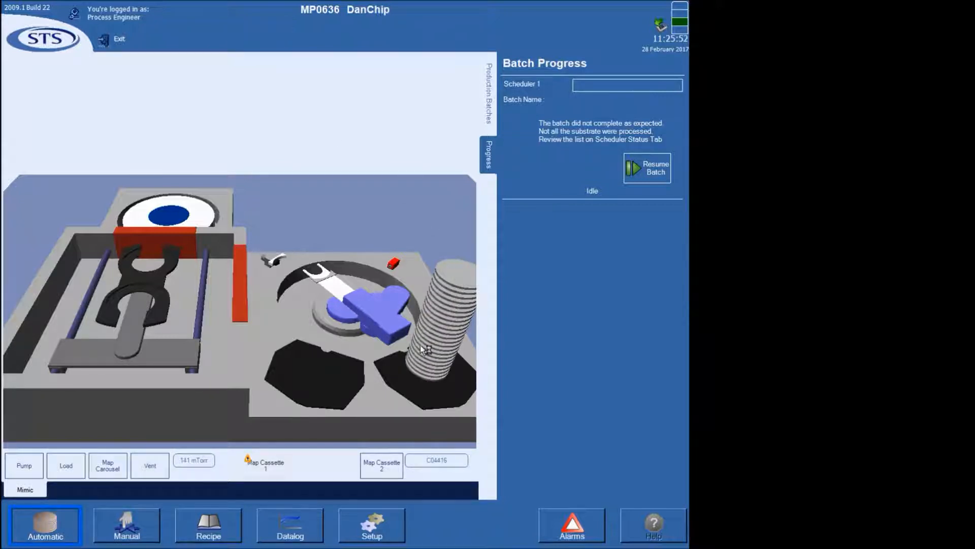
pyautogui.moveTo(285, 456)
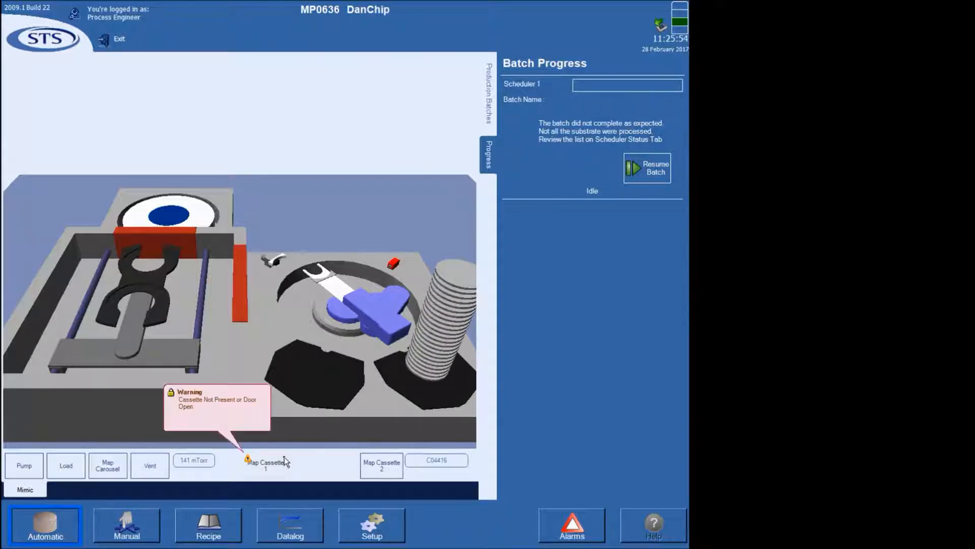
# Step: Inspect the cassette 2 wafer map and the PEG1 process view in manual mode
pyautogui.click(127, 528)
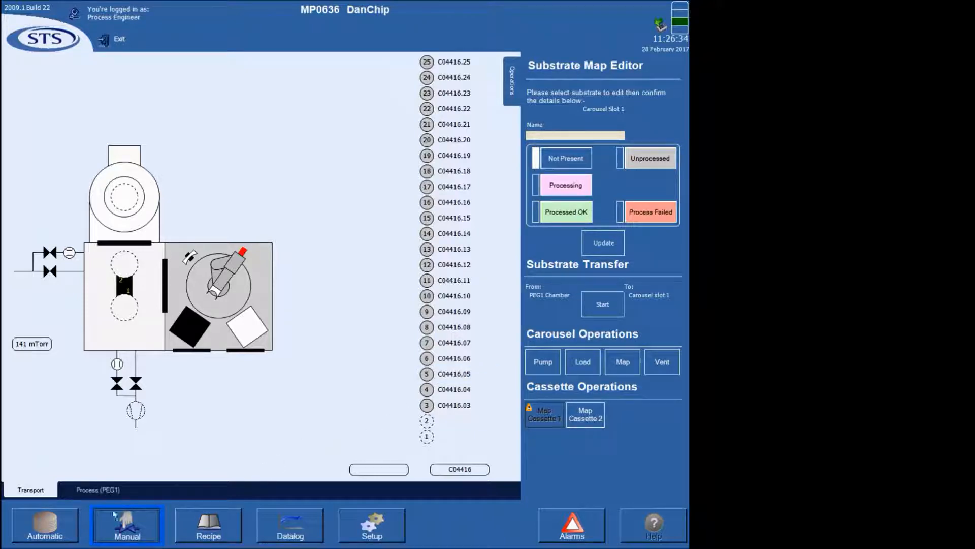
pyautogui.click(94, 491)
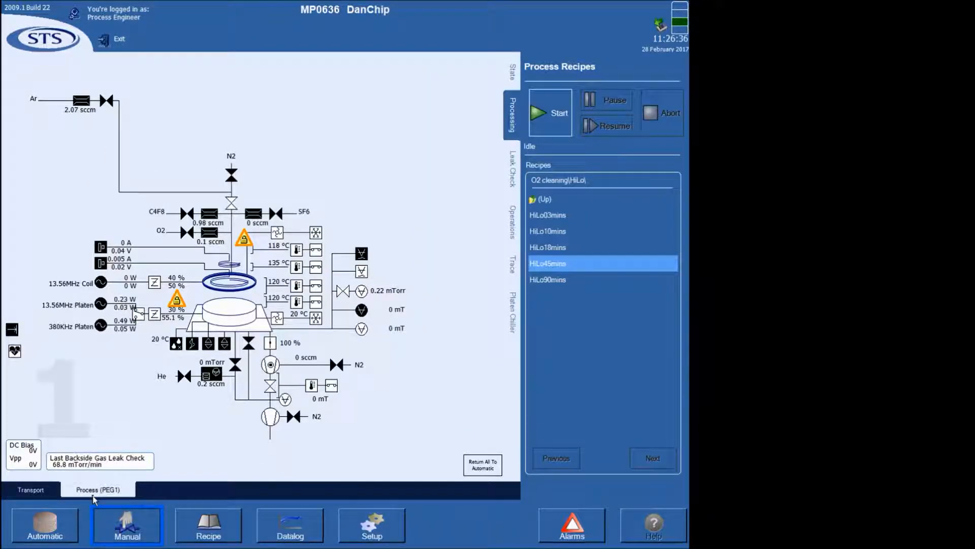
# Step: Show the recipe tree and expand the Batch, PEG1 and danchip folders
pyautogui.click(215, 536)
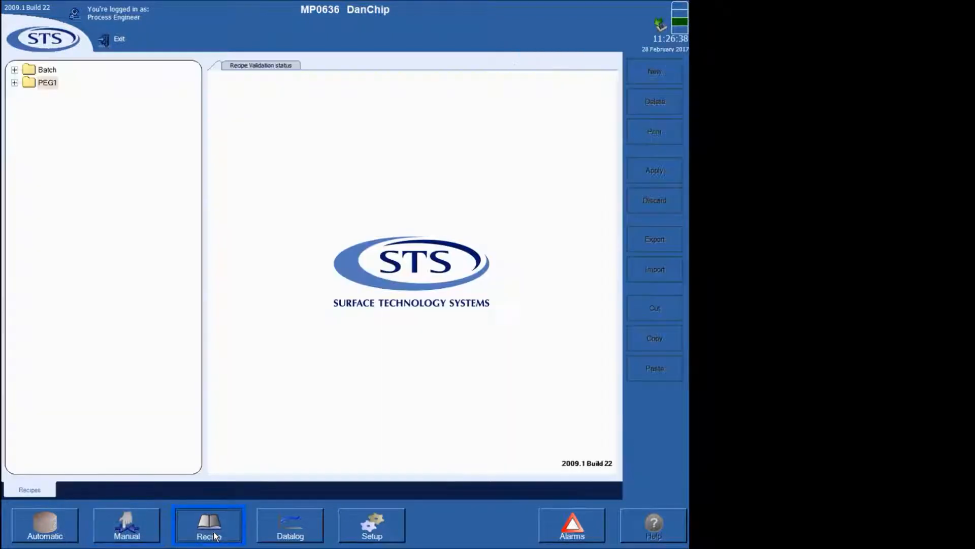
pyautogui.click(16, 71)
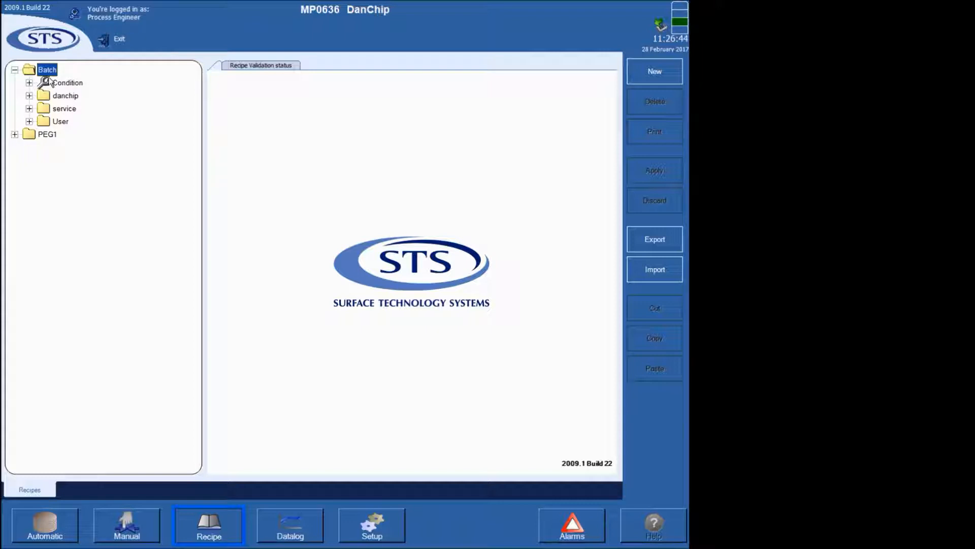
pyautogui.click(15, 135)
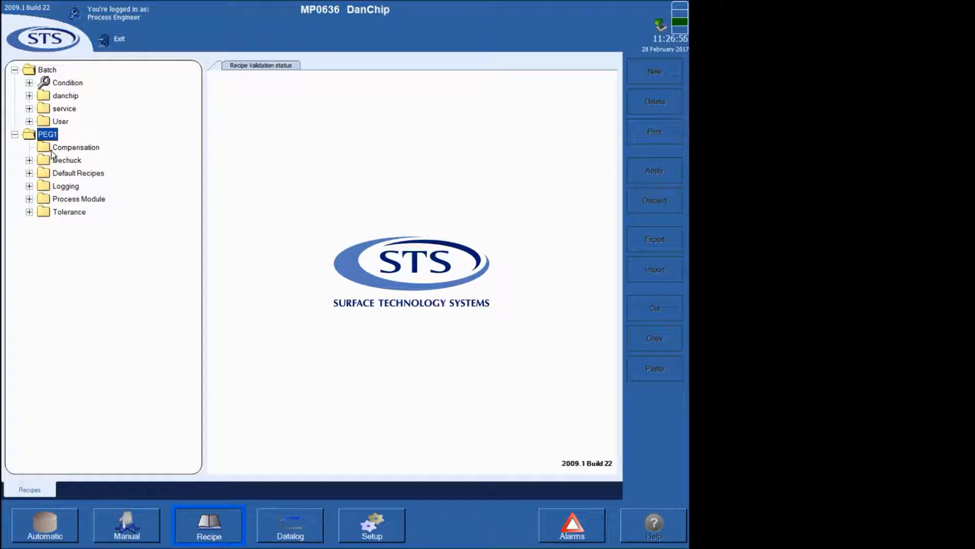
pyautogui.click(29, 95)
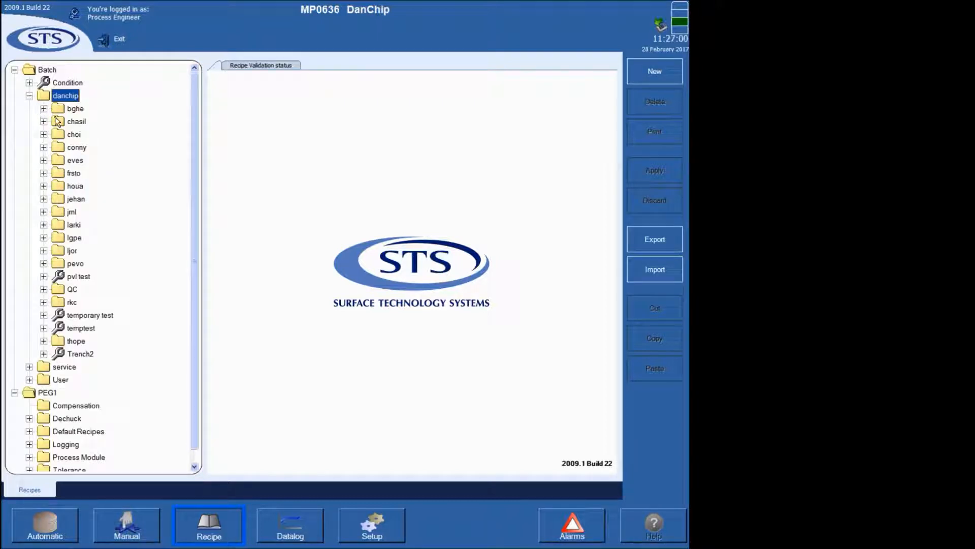
# Step: Review the PEG1 process view and the transport wafer map in manual mode, and return to the recipe tree
pyautogui.click(135, 526)
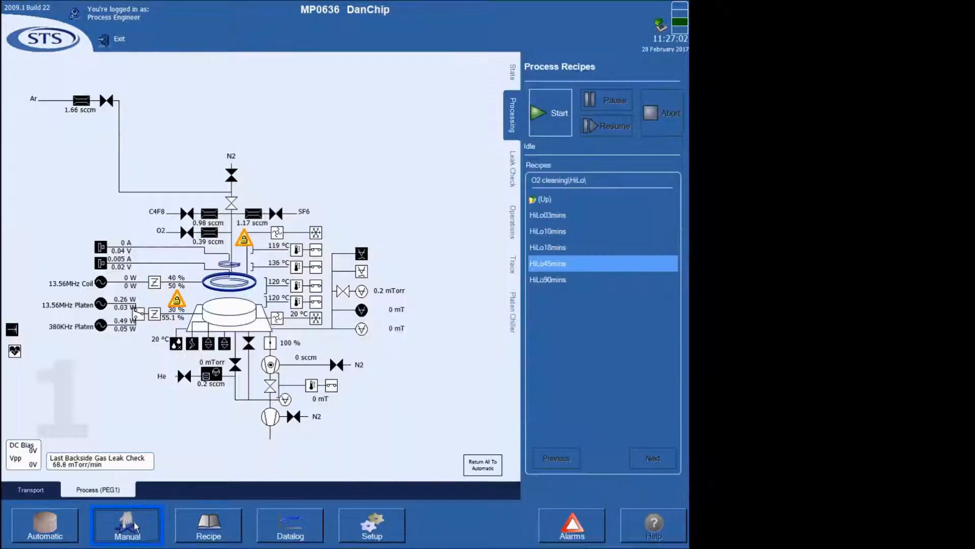
pyautogui.click(48, 494)
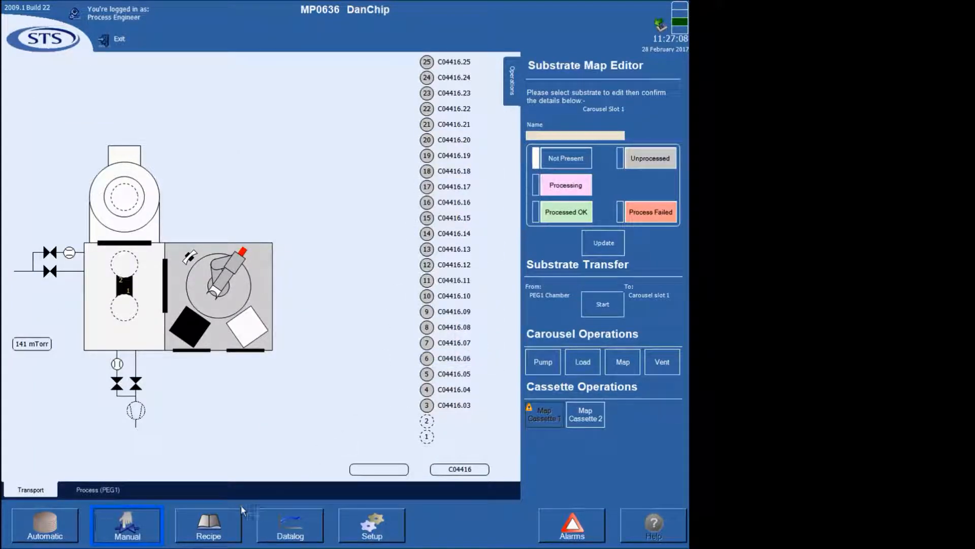
pyautogui.click(209, 525)
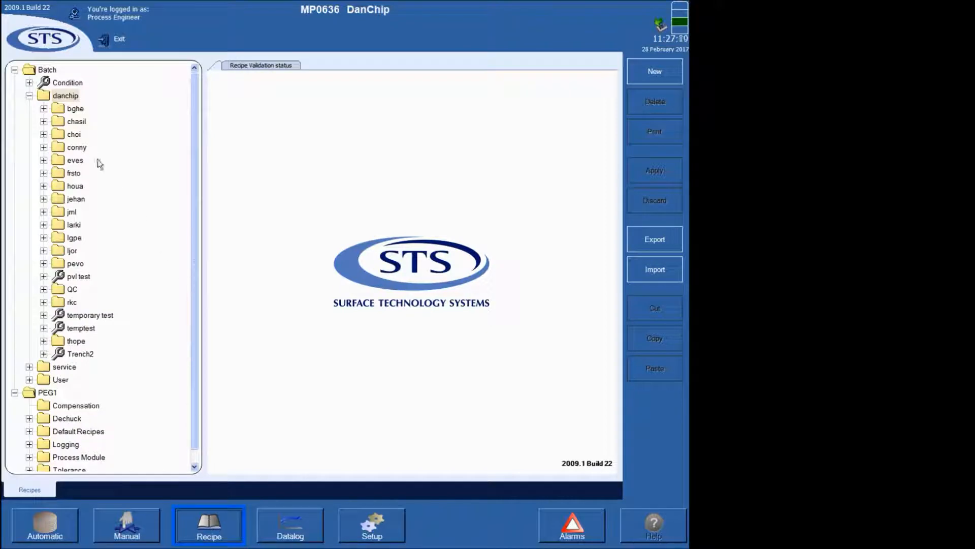
# Step: Collapse the danchip folder and examine the subfolders of the User batch recipe folder
pyautogui.click(29, 95)
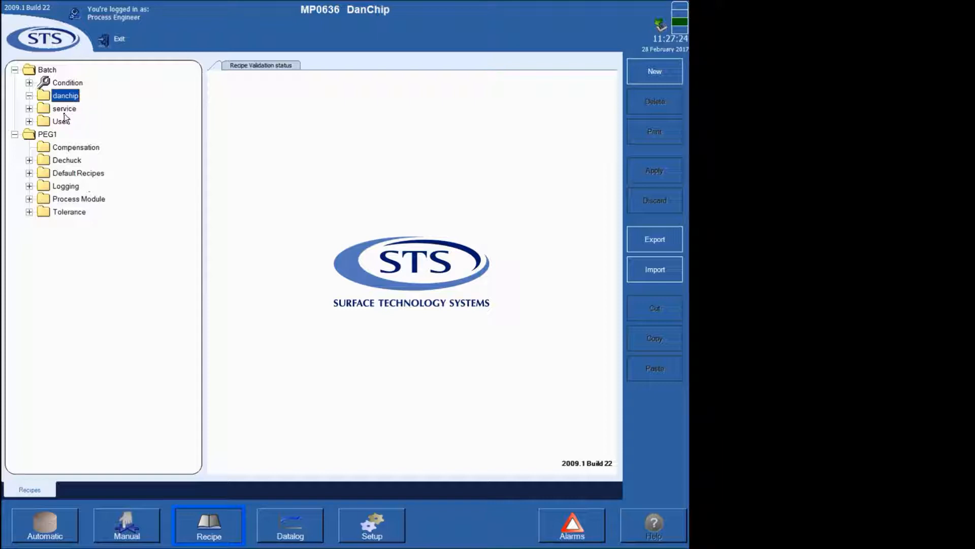
pyautogui.click(29, 121)
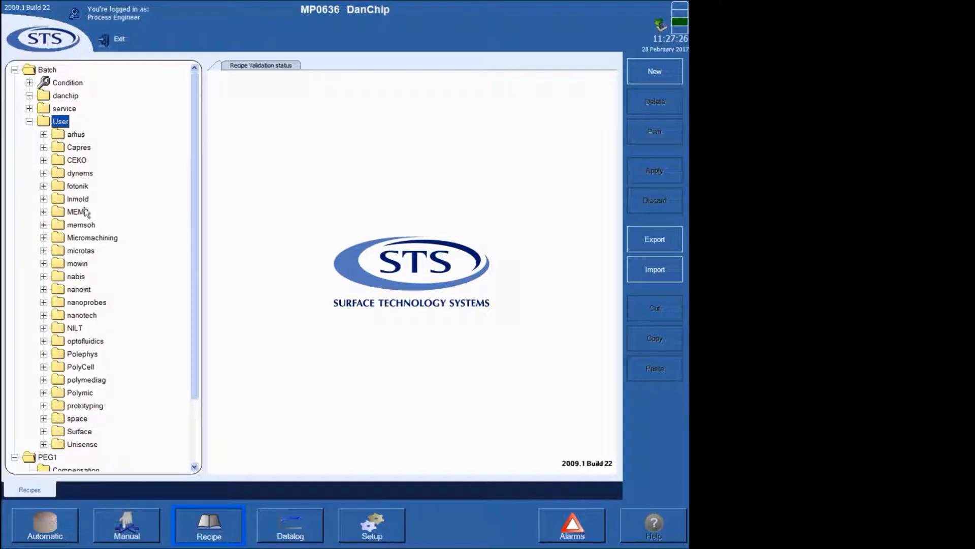
pyautogui.click(29, 122)
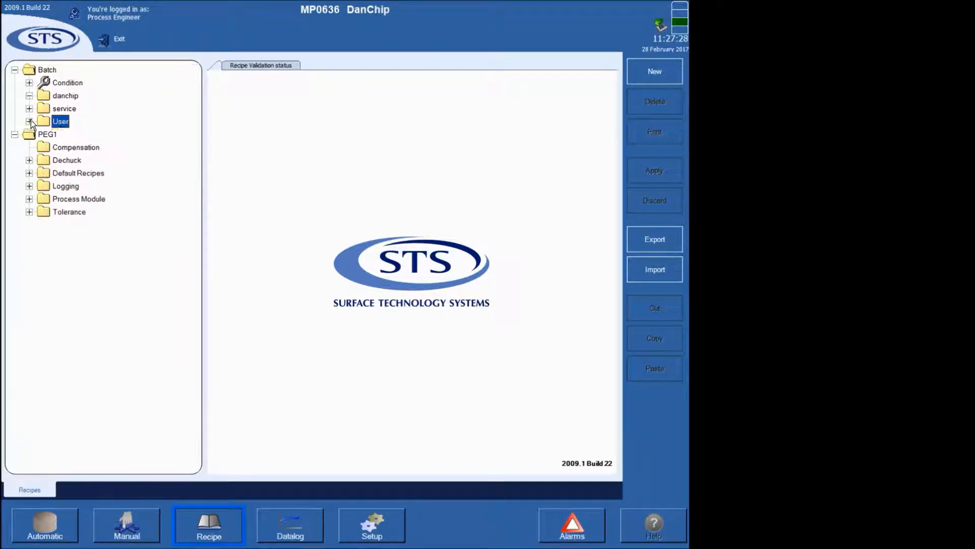
# Step: Open the PrA batch recipe in the jml folder under danchip and show its substeps
pyautogui.click(30, 96)
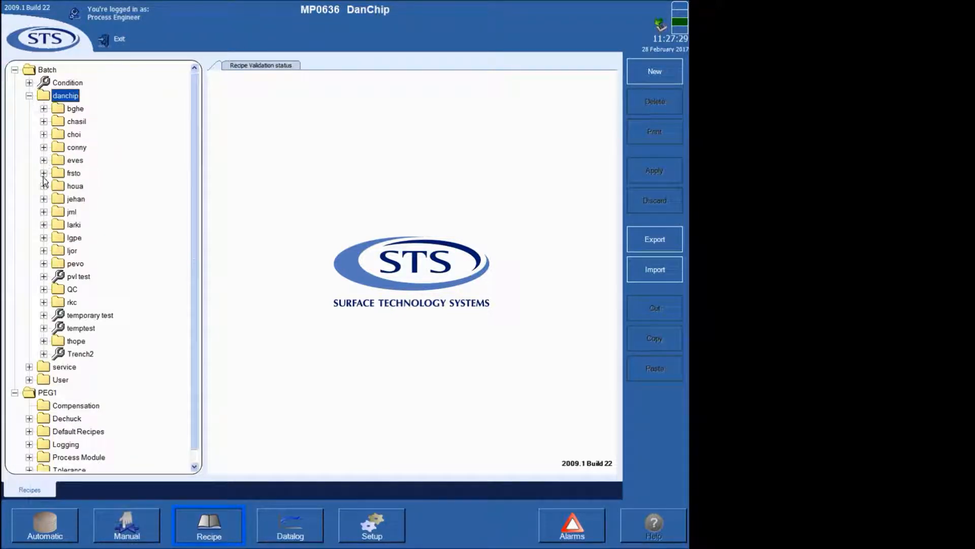
pyautogui.click(44, 212)
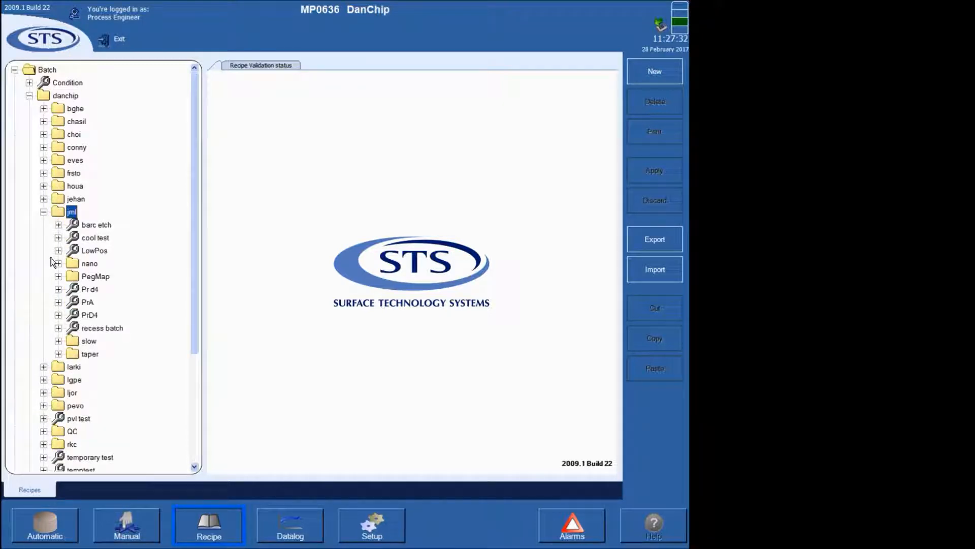
pyautogui.click(59, 302)
pyautogui.moveTo(197, 188); pyautogui.dragTo(197, 247)
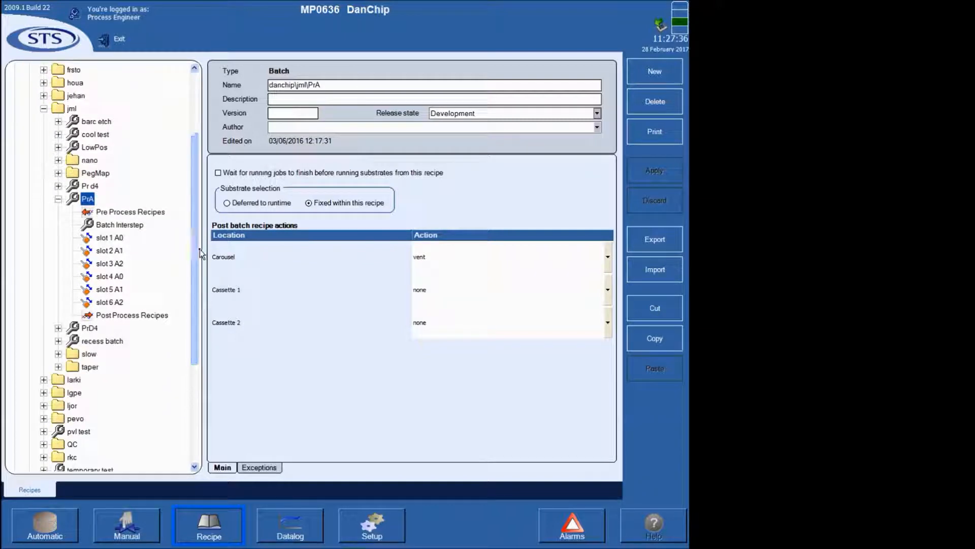
# Step: Review the substeps and main settings of the PrA batch recipe and the PEG1 recipe folders
pyautogui.click(117, 213)
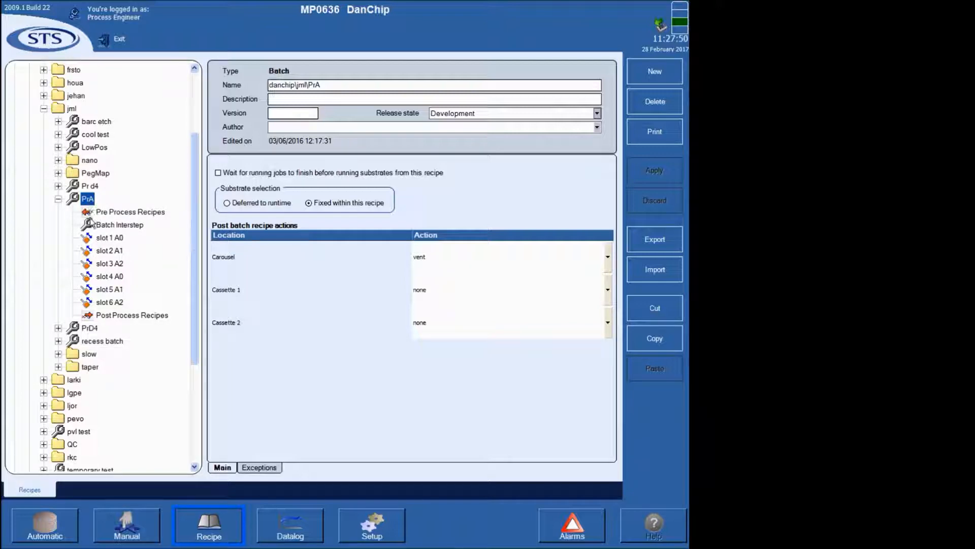
pyautogui.moveTo(193, 242); pyautogui.dragTo(200, 338)
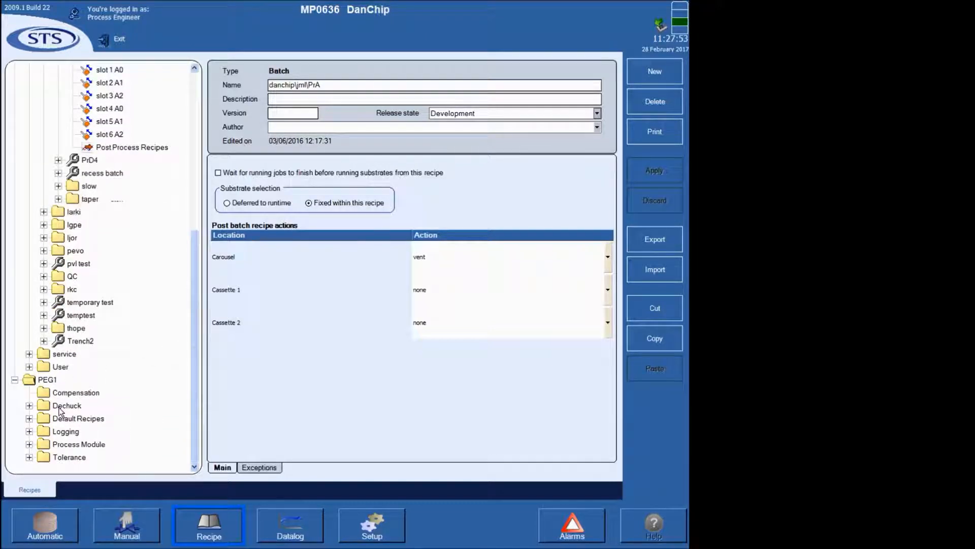
pyautogui.moveTo(193, 362); pyautogui.dragTo(198, 258)
pyautogui.click(664, 338)
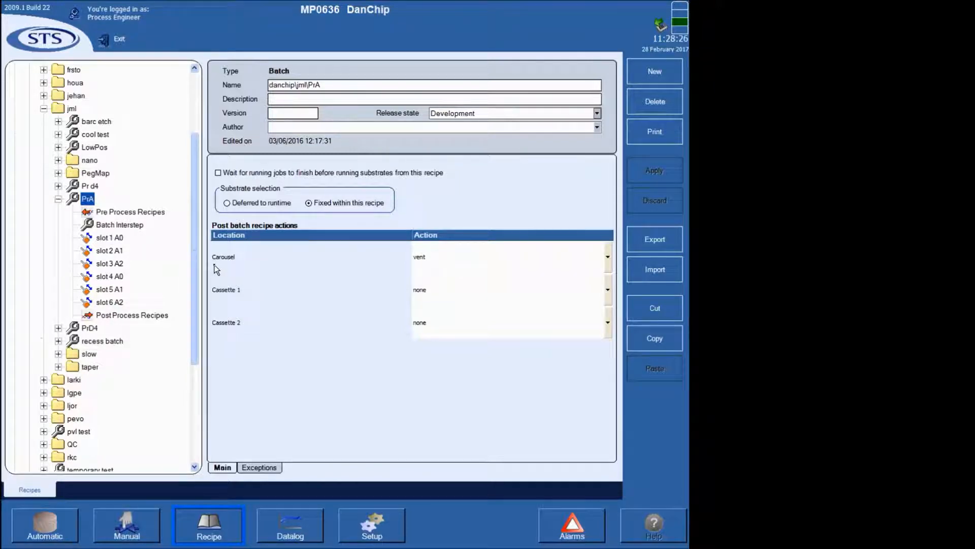
# Step: Add the PEG1 recipe users\optofluidics\abc\abcbsi016 to the Pre Process Recipes of the PrA batch
pyautogui.click(132, 213)
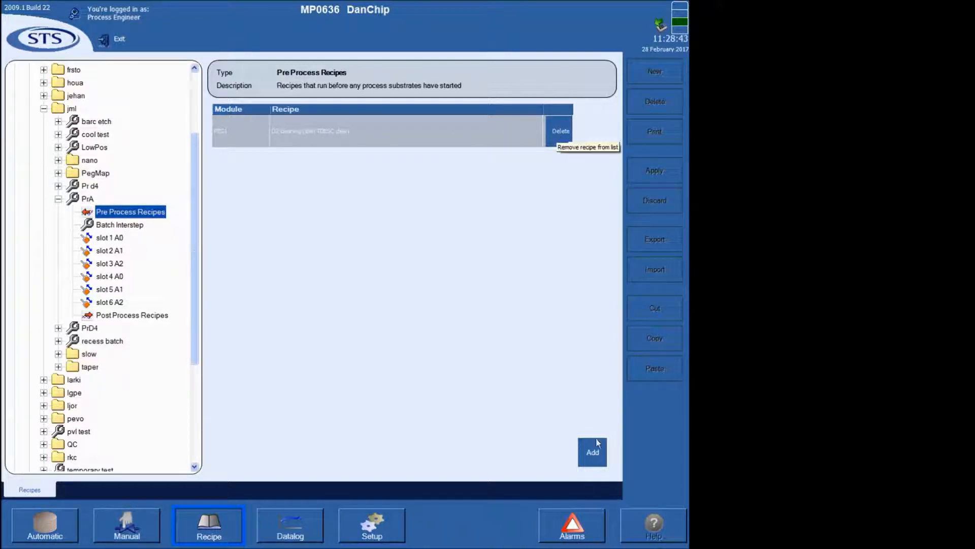
pyautogui.click(594, 458)
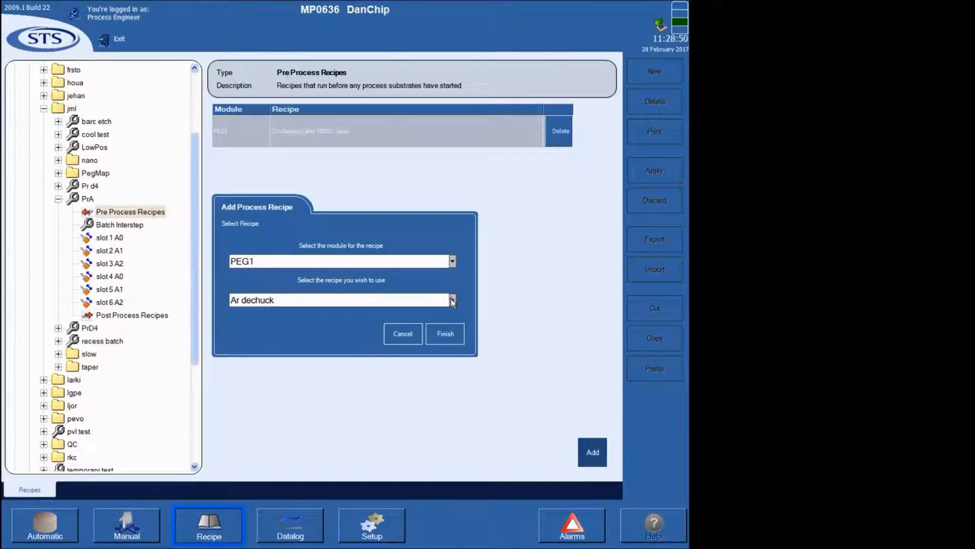
pyautogui.click(452, 301)
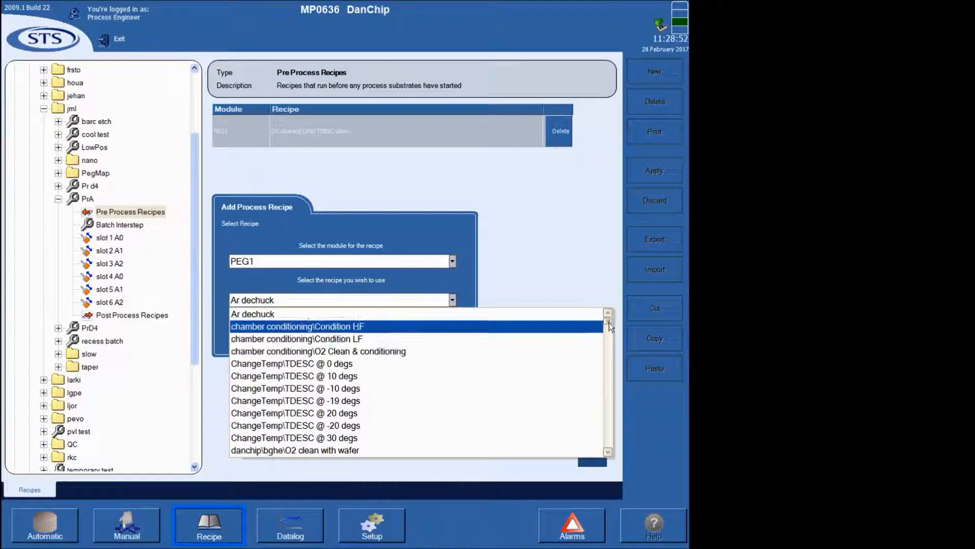
pyautogui.moveTo(609, 321); pyautogui.dragTo(597, 434)
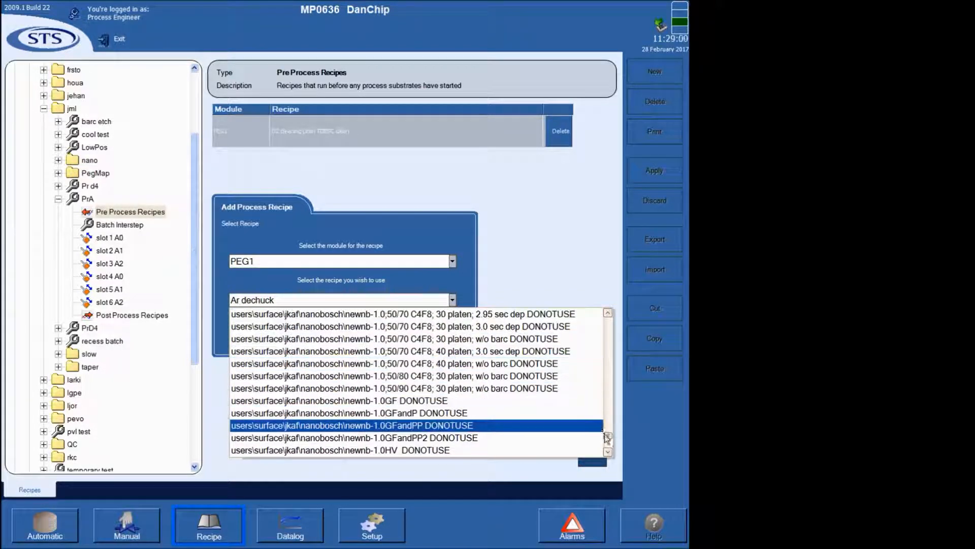
pyautogui.moveTo(610, 437); pyautogui.dragTo(609, 404)
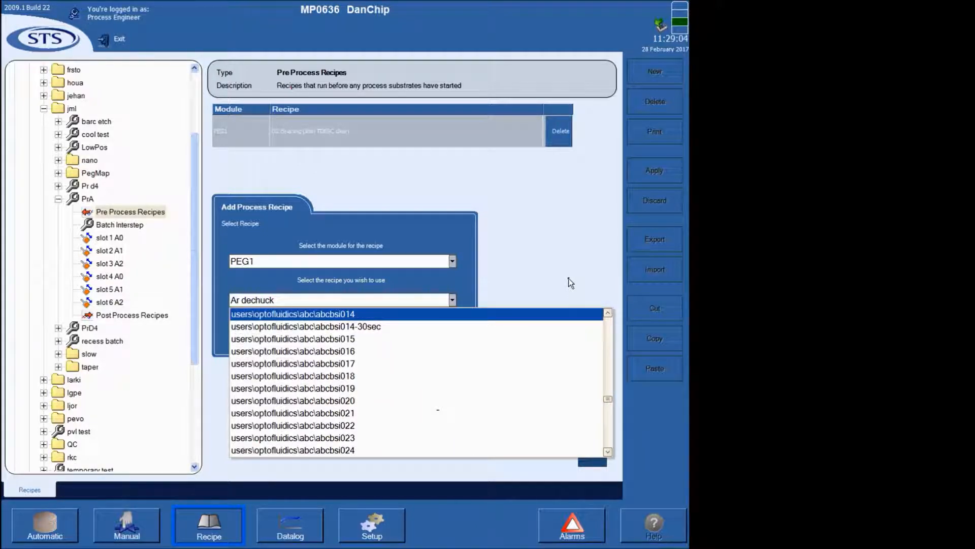
pyautogui.click(419, 353)
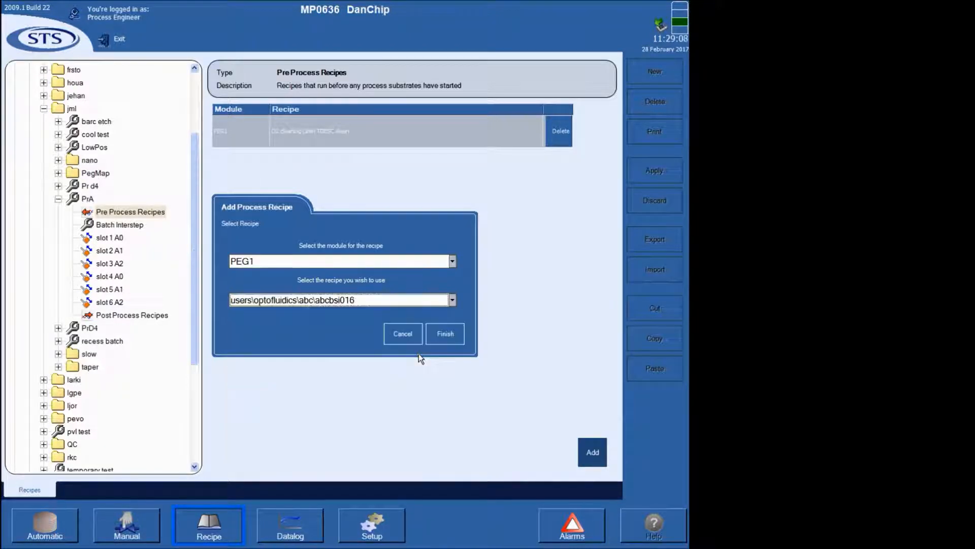
pyautogui.click(448, 337)
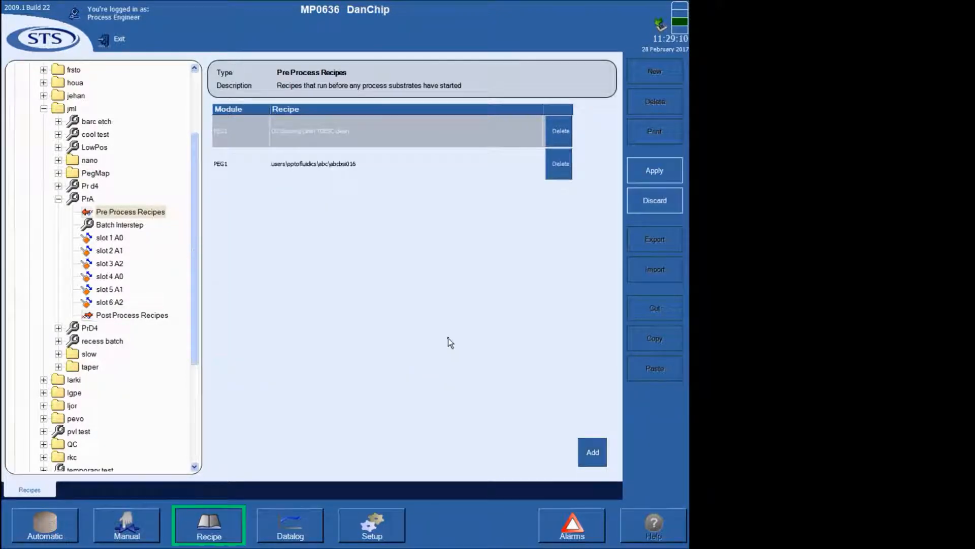
# Step: Remove the abcbsi016 recipe from the pre-process list of the PrA batch
pyautogui.click(344, 170)
pyautogui.click(561, 165)
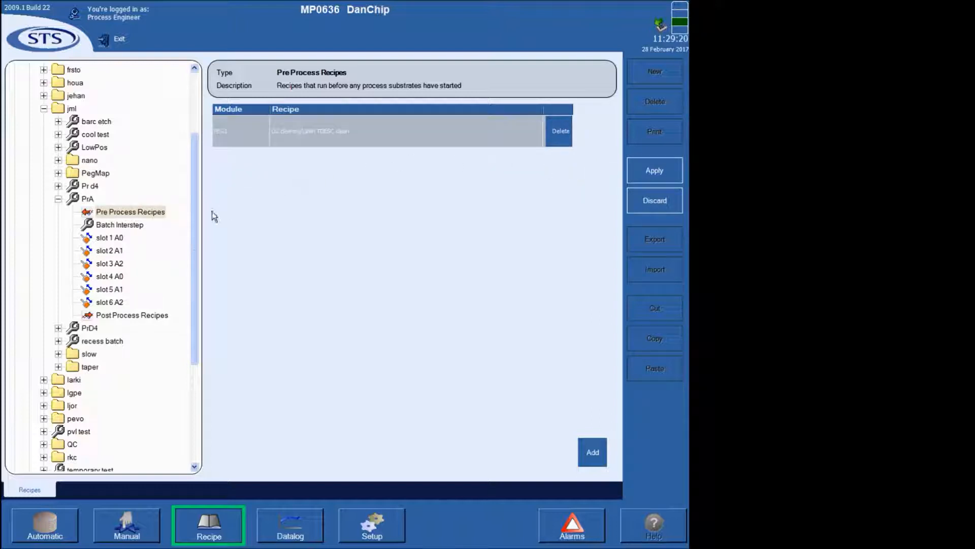
# Step: Review the Pre Process Recipes list of the PrA batch and open its Post Process Recipes list
pyautogui.click(145, 214)
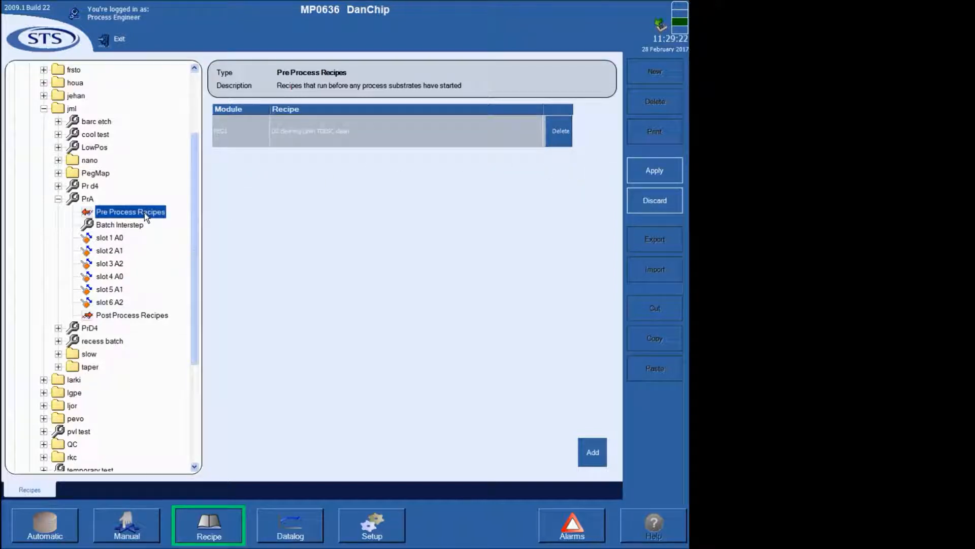
pyautogui.click(138, 319)
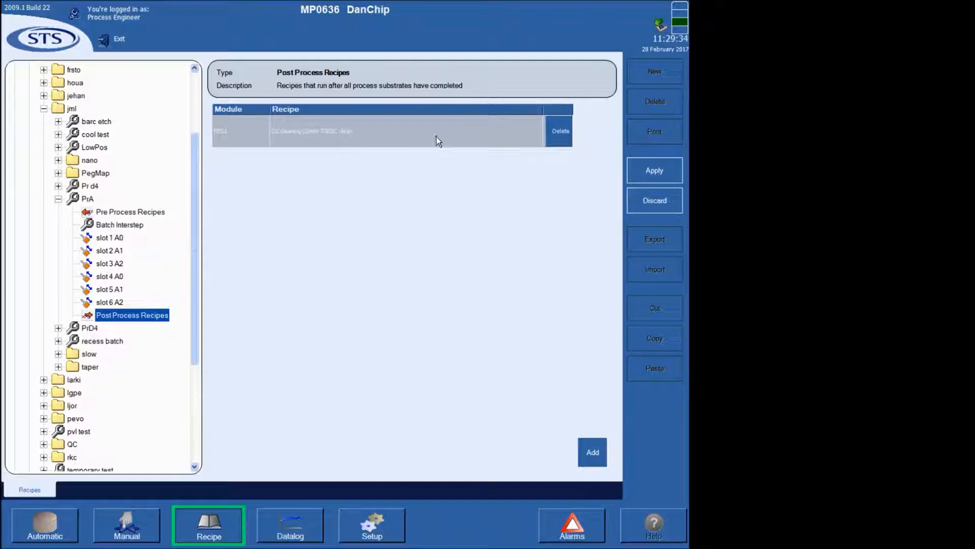
# Step: Remove the O2 cleaning\3min TDESC clean recipe from the Batch Interstep of the PrA batch
pyautogui.click(118, 228)
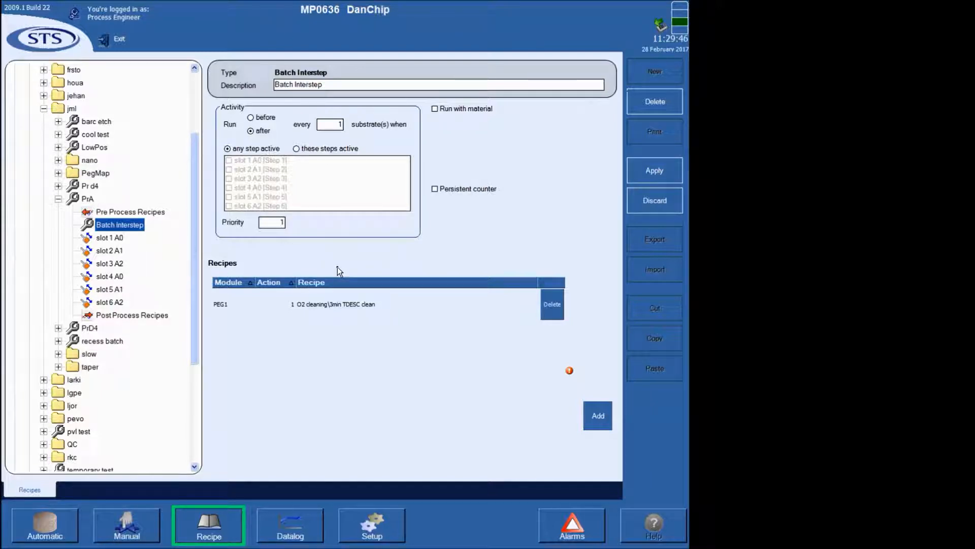
pyautogui.moveTo(570, 371)
pyautogui.click(550, 306)
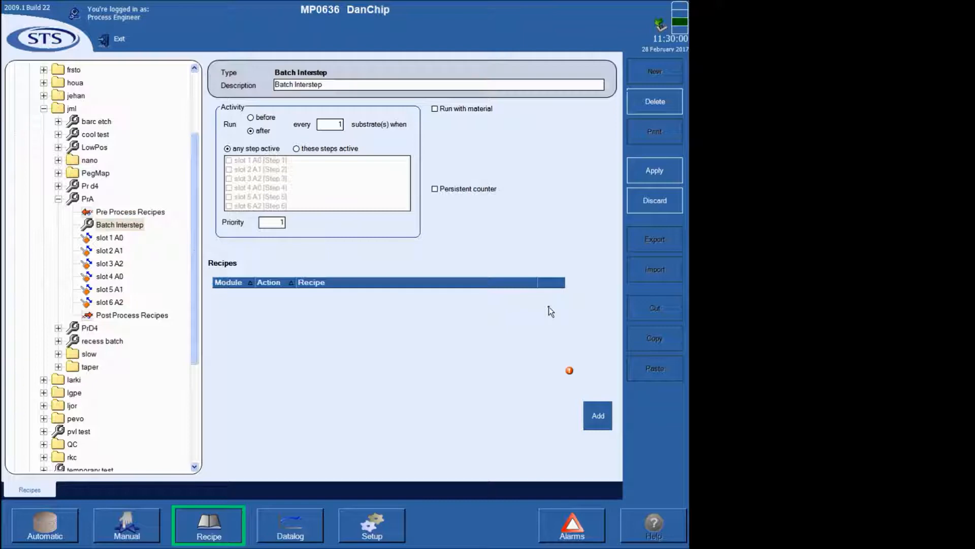
# Step: Add the PEG1 recipe O2 cleaning\003min TDESC clean to the PrA Batch Interstep
pyautogui.click(589, 414)
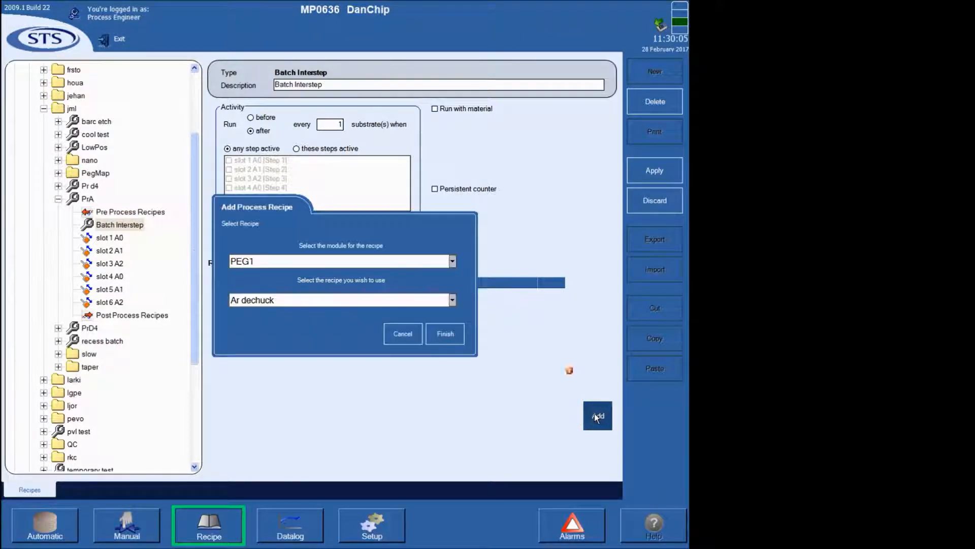
pyautogui.click(452, 300)
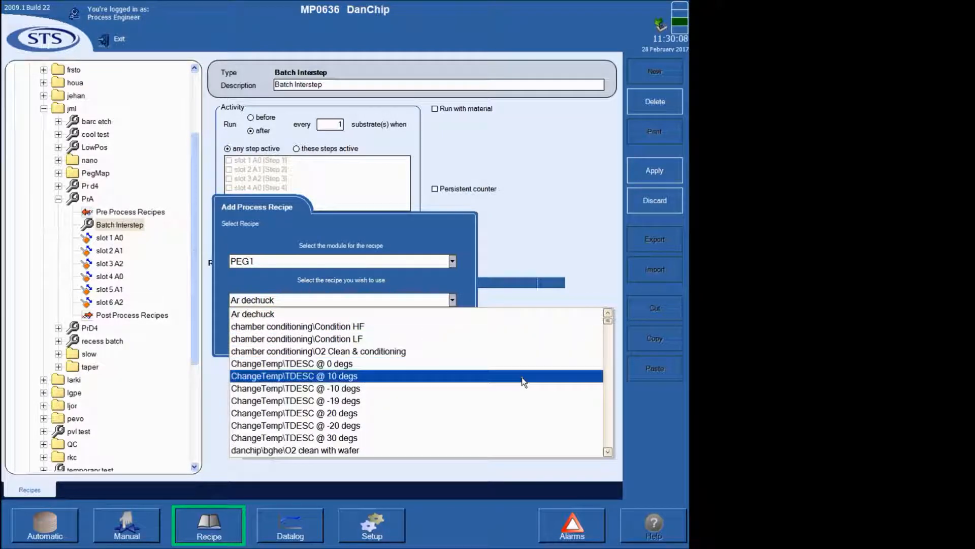
pyautogui.scroll(-2, 522, 377)
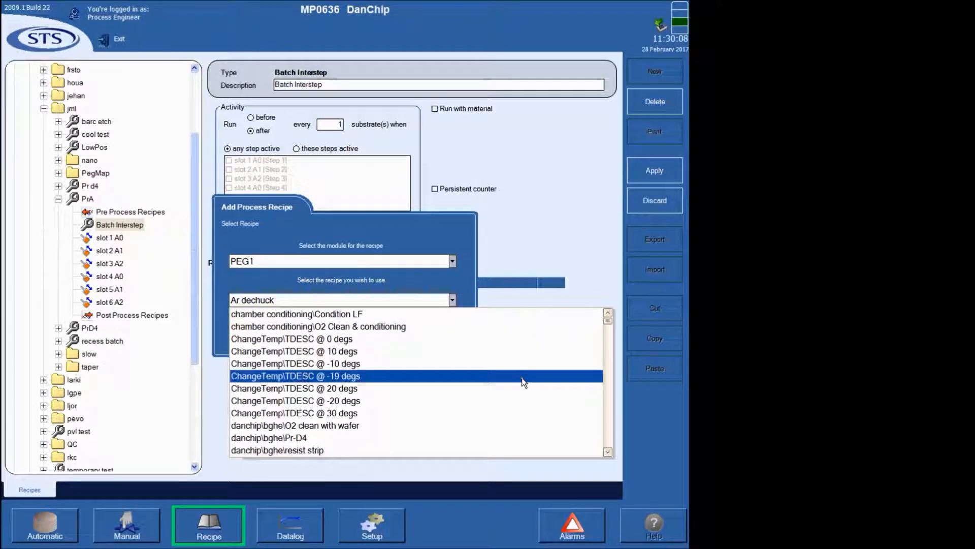
pyautogui.click(608, 428)
pyautogui.click(608, 429)
pyautogui.click(608, 428)
pyautogui.click(608, 429)
pyautogui.click(608, 428)
pyautogui.click(609, 428)
pyautogui.click(608, 429)
pyautogui.click(608, 428)
pyautogui.click(608, 429)
pyautogui.click(608, 429)
pyautogui.click(608, 428)
pyautogui.click(608, 428)
pyautogui.click(608, 428)
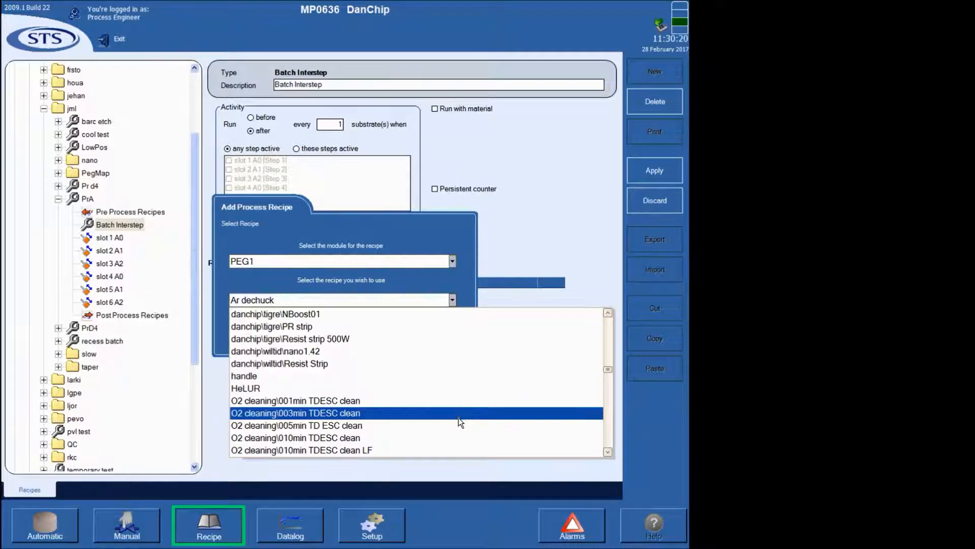
pyautogui.click(458, 415)
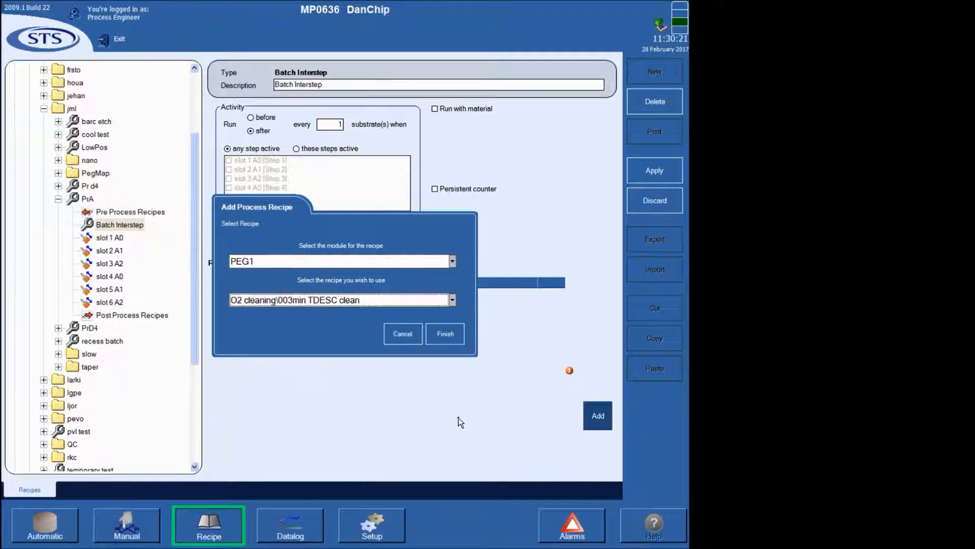
pyautogui.click(454, 334)
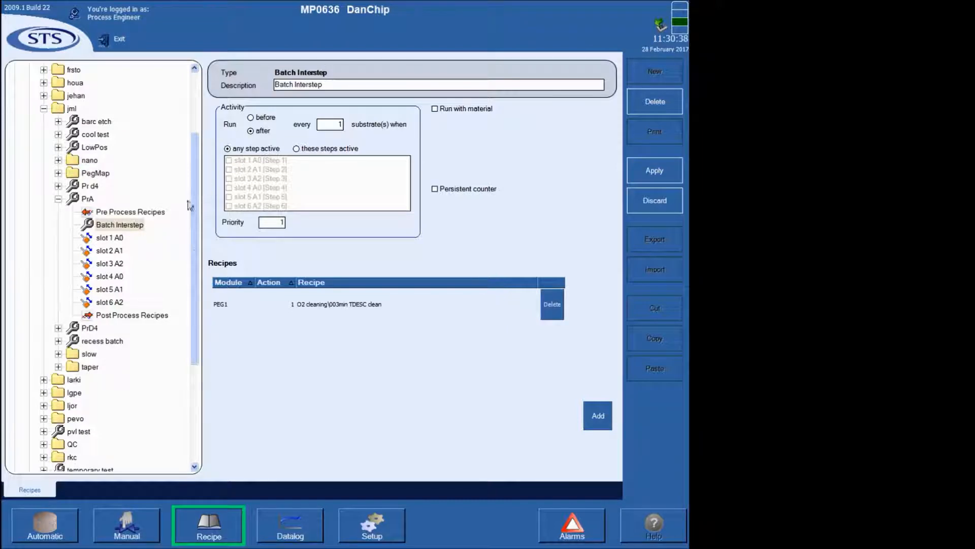
# Step: Review the material options and process recipes of the PrA slot 1 A0, slot 2 A1, slot 6 A2 and slot 3 A2 steps
pyautogui.click(97, 242)
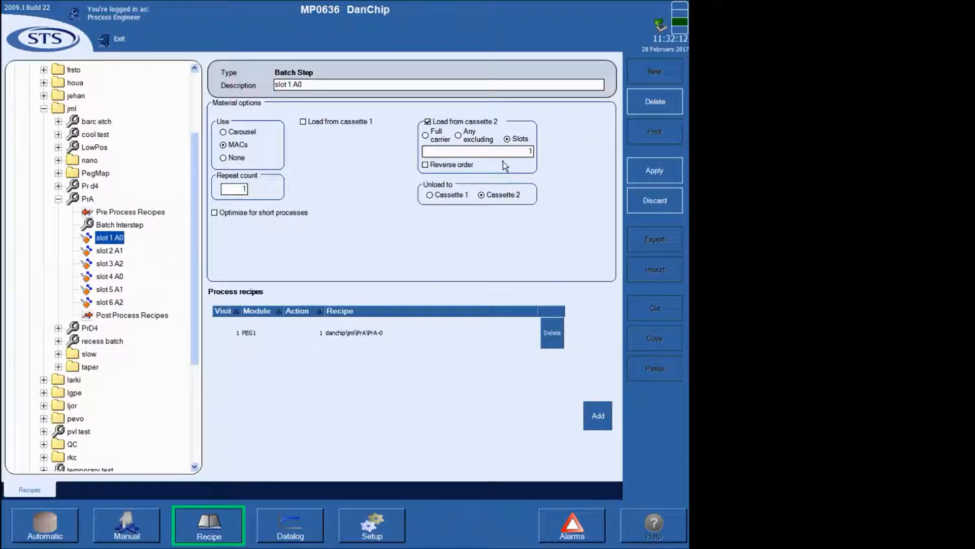
pyautogui.click(112, 252)
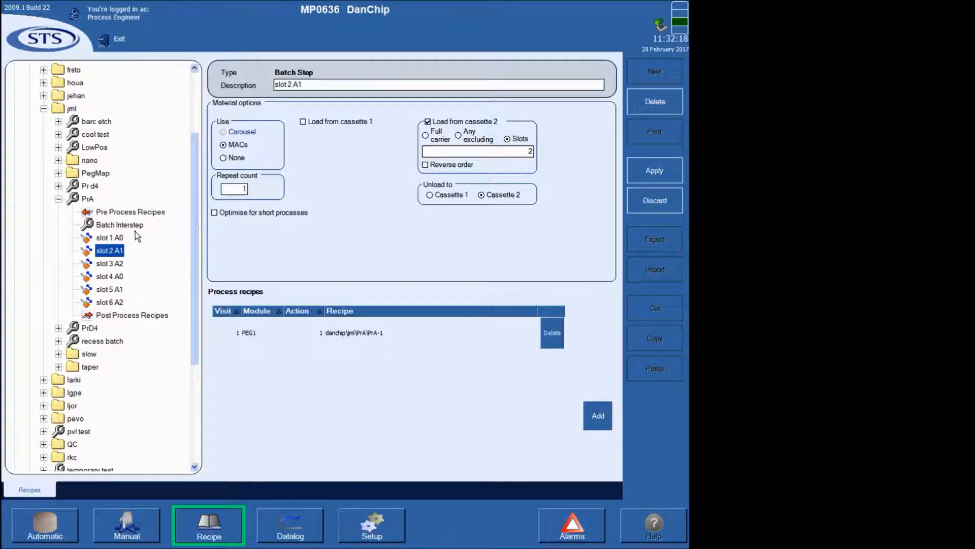
pyautogui.click(118, 304)
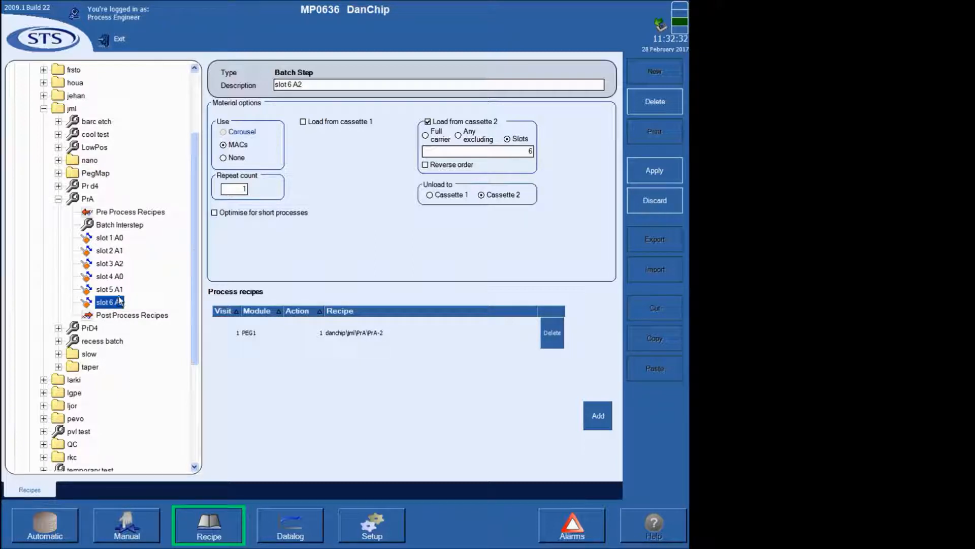
pyautogui.click(109, 262)
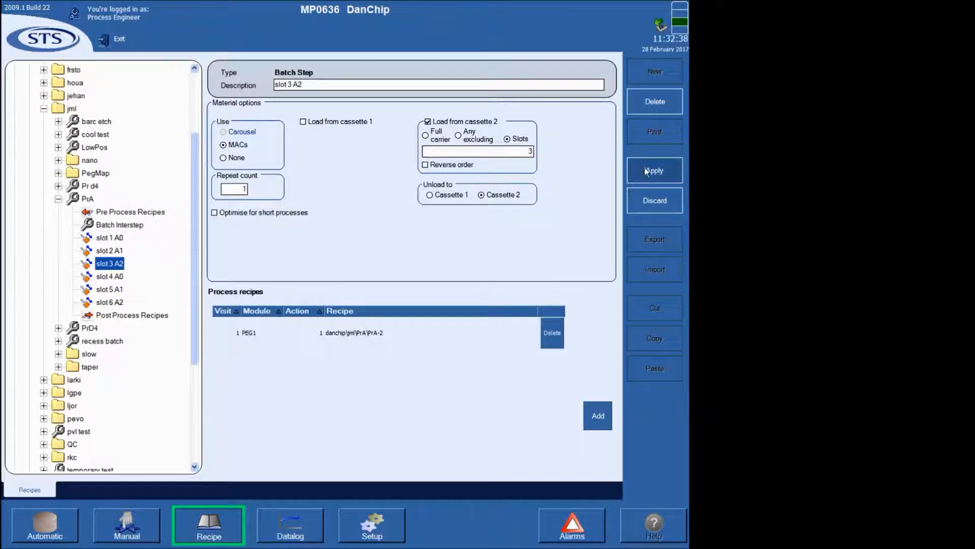
# Step: Apply the PrA batch changes despite the validation errors and open the batch's main settings
pyautogui.click(656, 172)
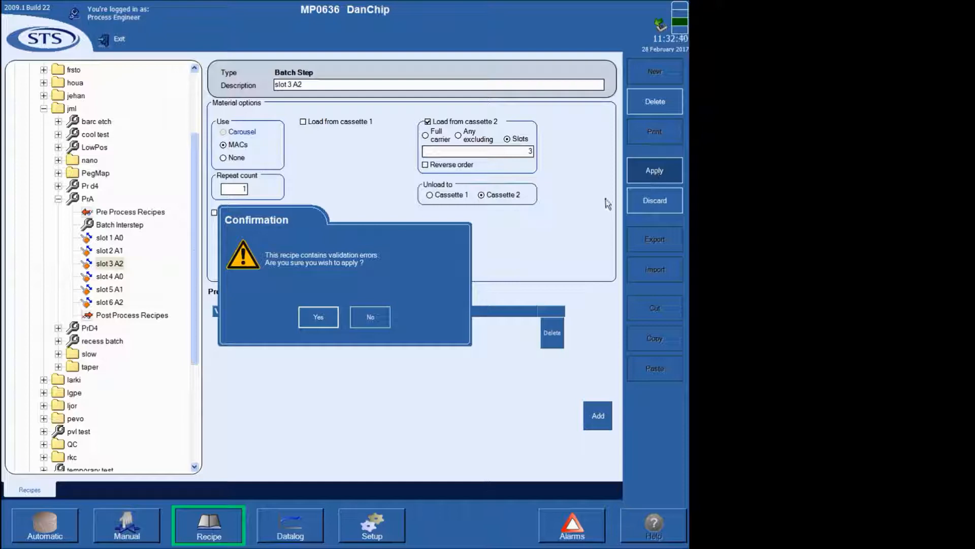
pyautogui.click(318, 319)
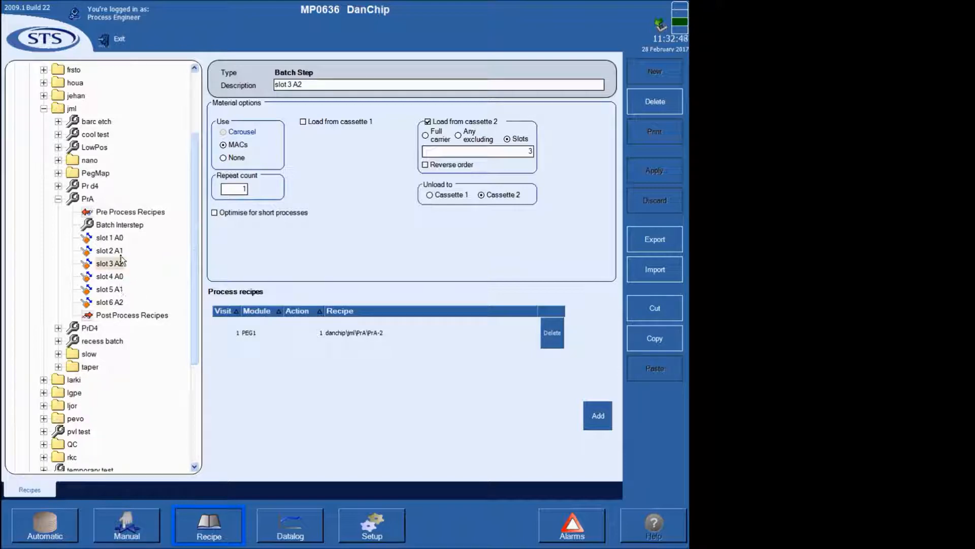
pyautogui.click(88, 200)
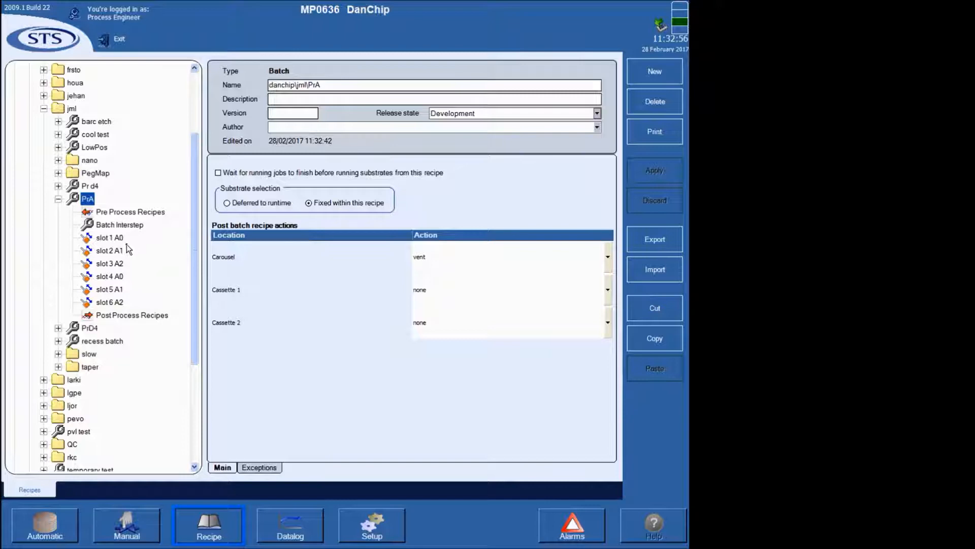
# Step: Compare the PrD4 batch's Pre Process Recipes and Process D4 on any step with PrA's slot 2 A1 step
pyautogui.click(57, 328)
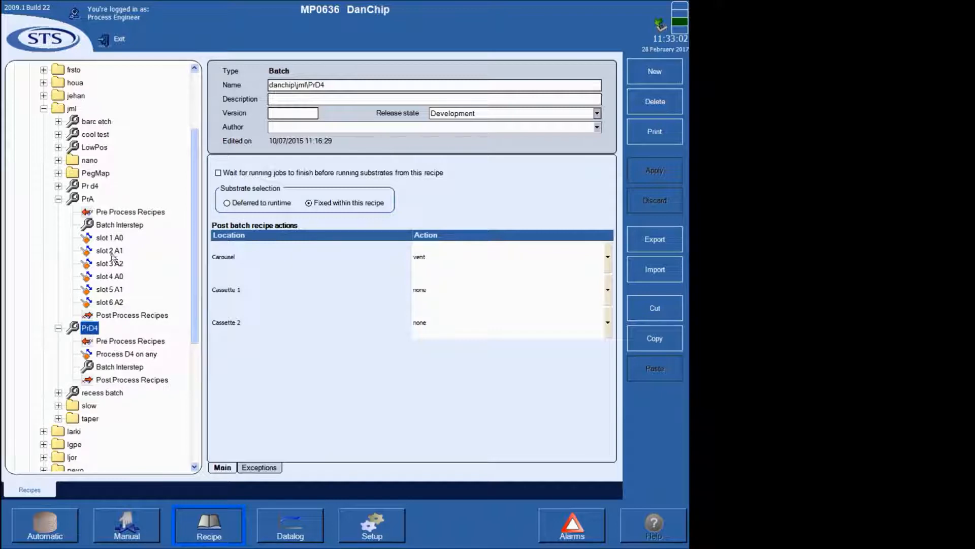
pyautogui.click(111, 254)
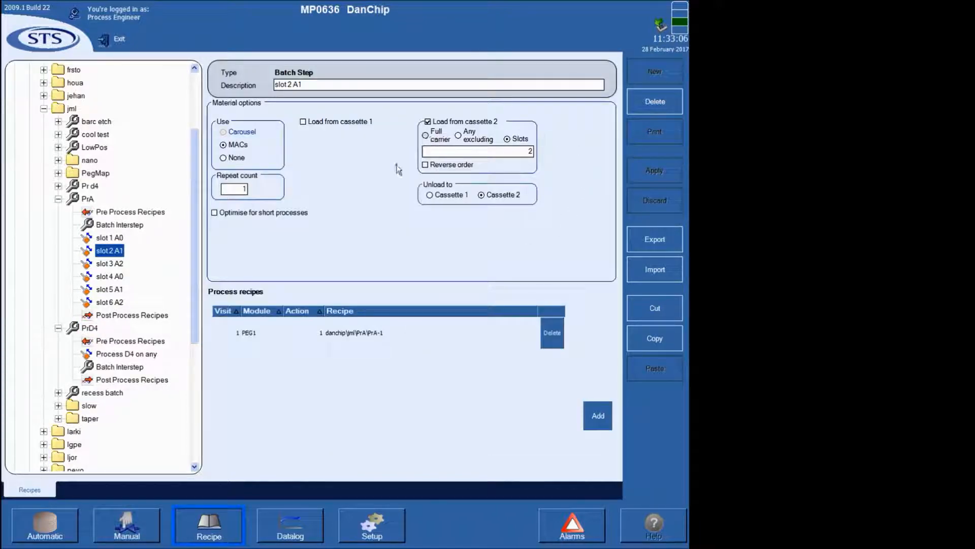
pyautogui.click(110, 342)
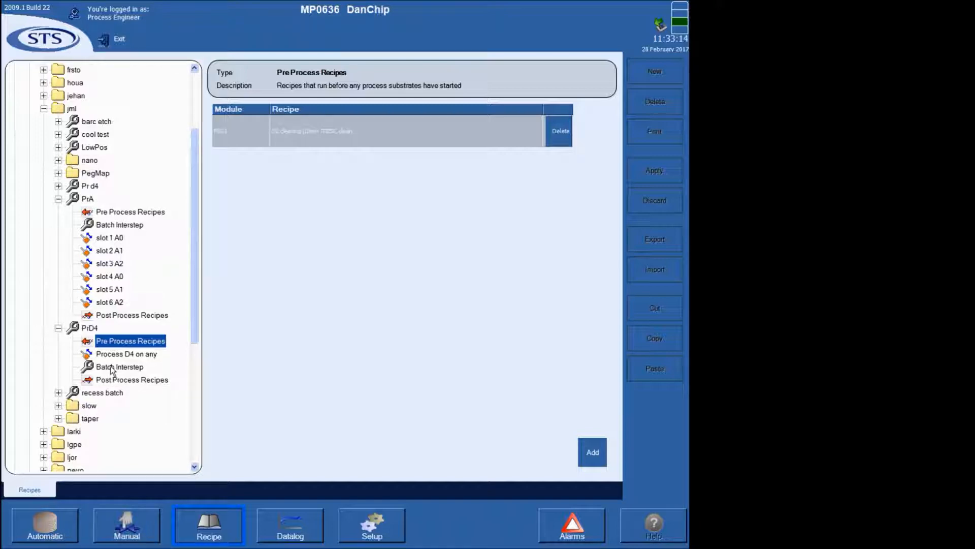
pyautogui.click(112, 354)
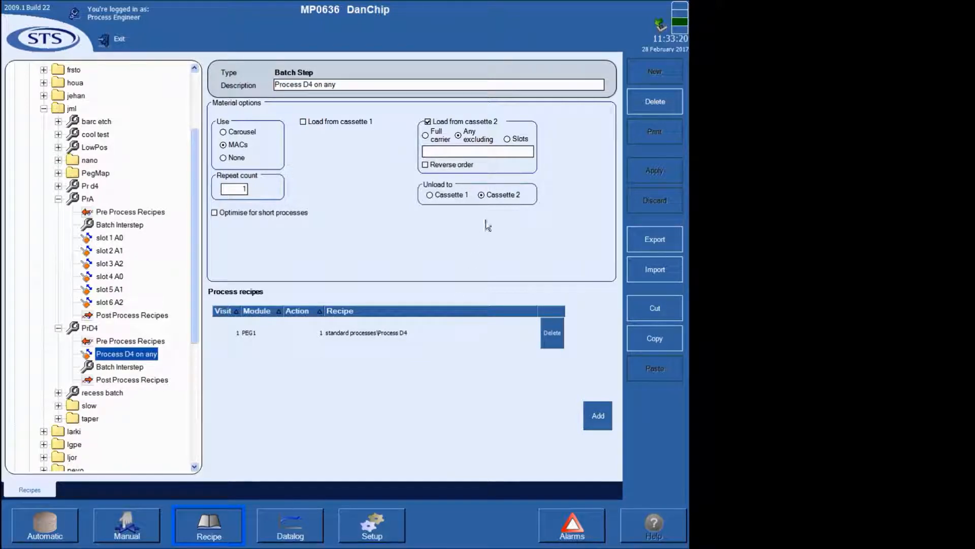
# Step: Exclude slots 1-4,7 from cassette 2 loading in the Process D4 on any step
pyautogui.click(482, 153)
pyautogui.write('1')
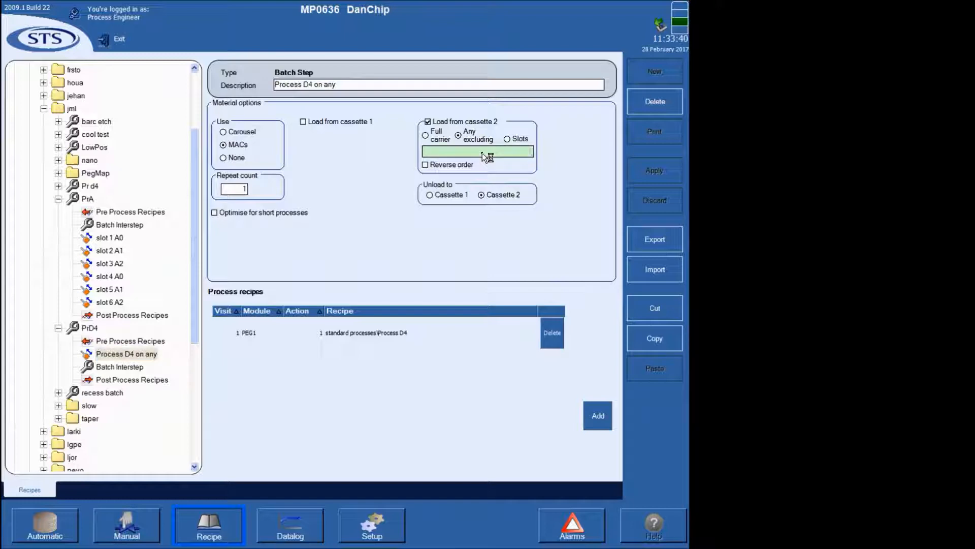
pyautogui.write('-4')
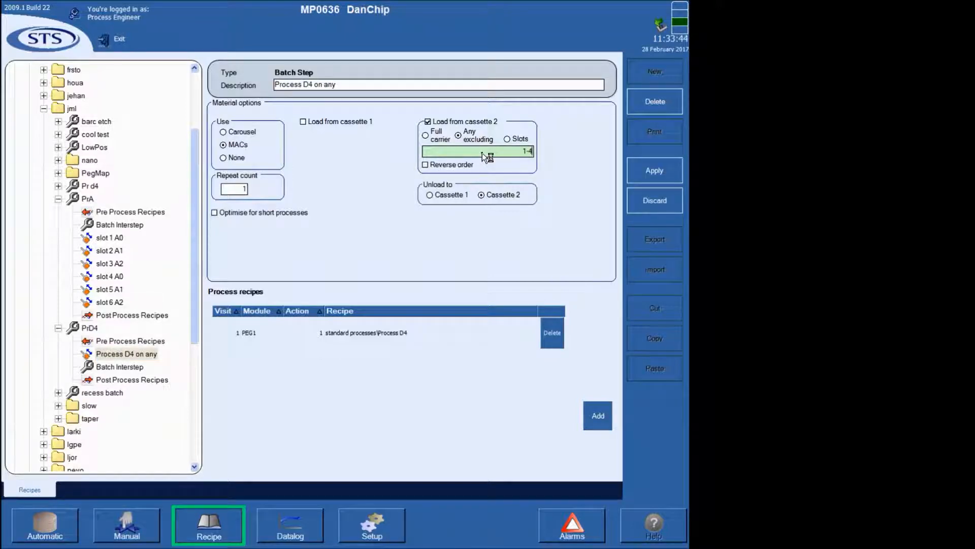
pyautogui.write(',7')
# Step: Clear the excluded slots of the Process D4 on any step and apply the PrD4 batch
pyautogui.press('BackSpace')
pyautogui.press('BackSpace')
pyautogui.press('BackSpace')
pyautogui.click(658, 175)
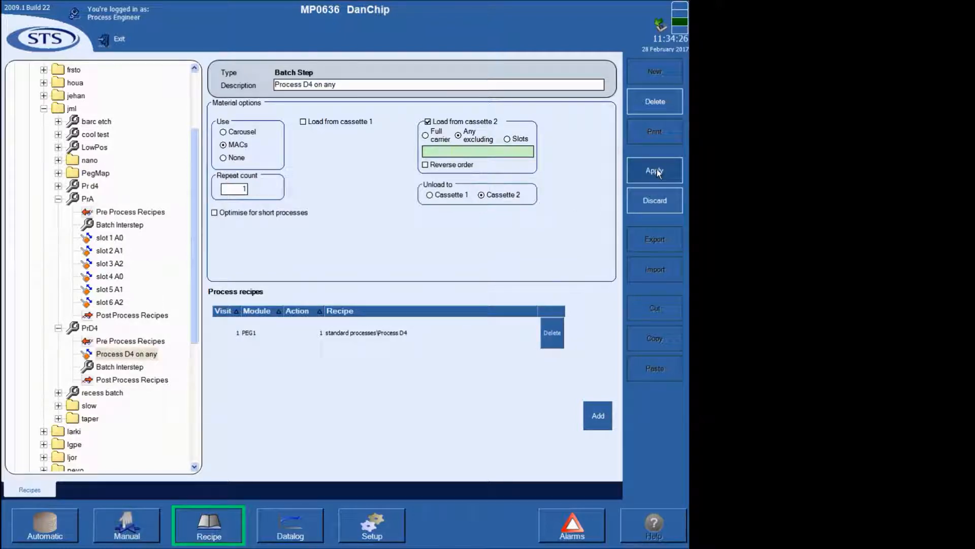
pyautogui.click(319, 318)
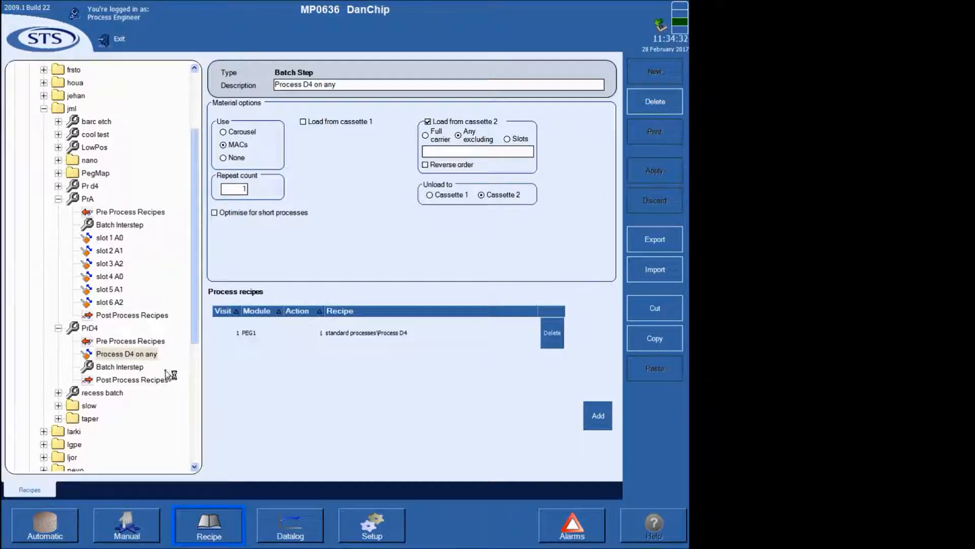
# Step: Check the Batch Intersteps of PrD4 and PrA, plus PrA's Post Process and Pre Process Recipes
pyautogui.click(147, 367)
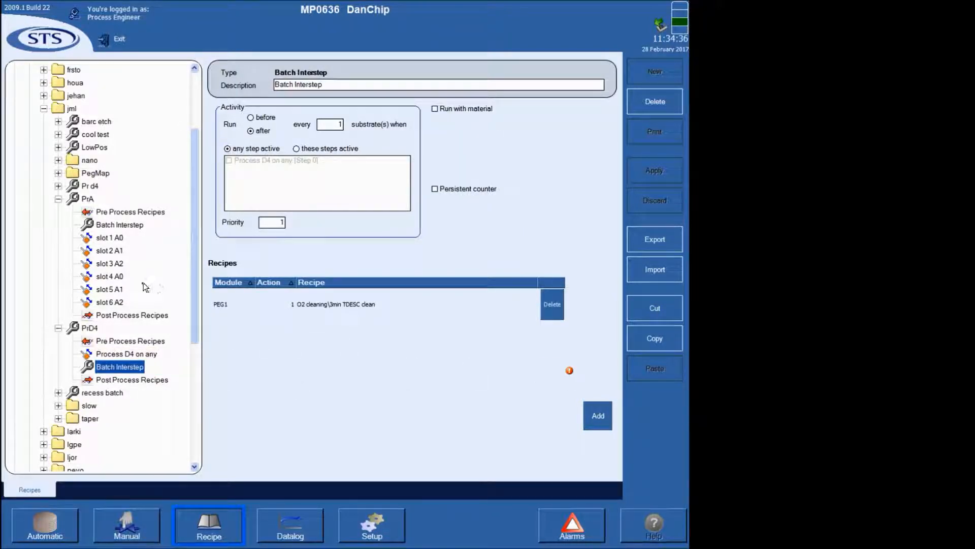
pyautogui.click(127, 228)
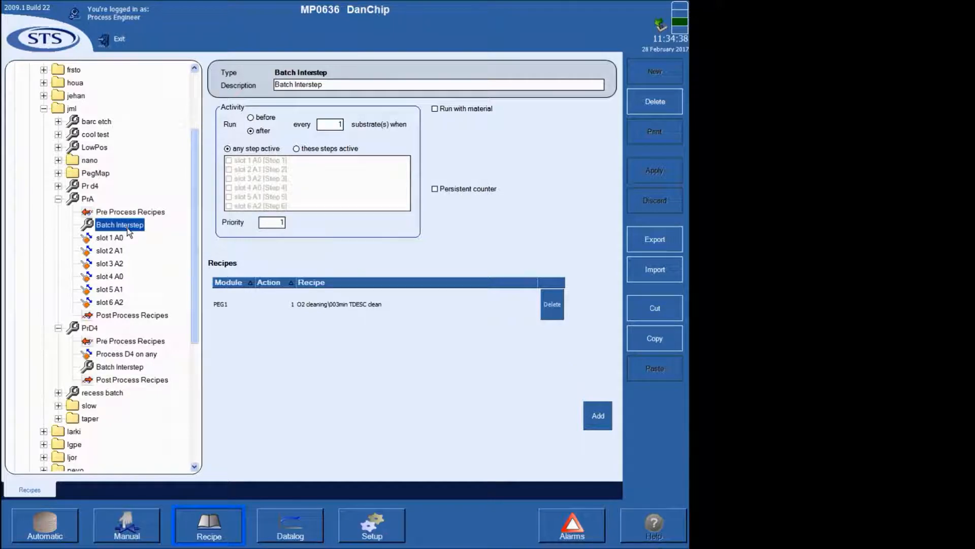
pyautogui.click(130, 316)
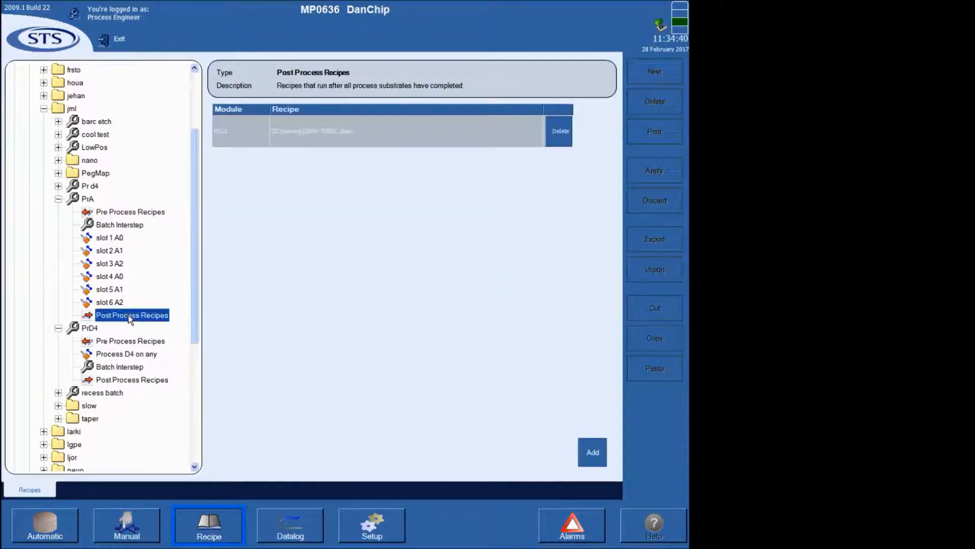
pyautogui.click(133, 212)
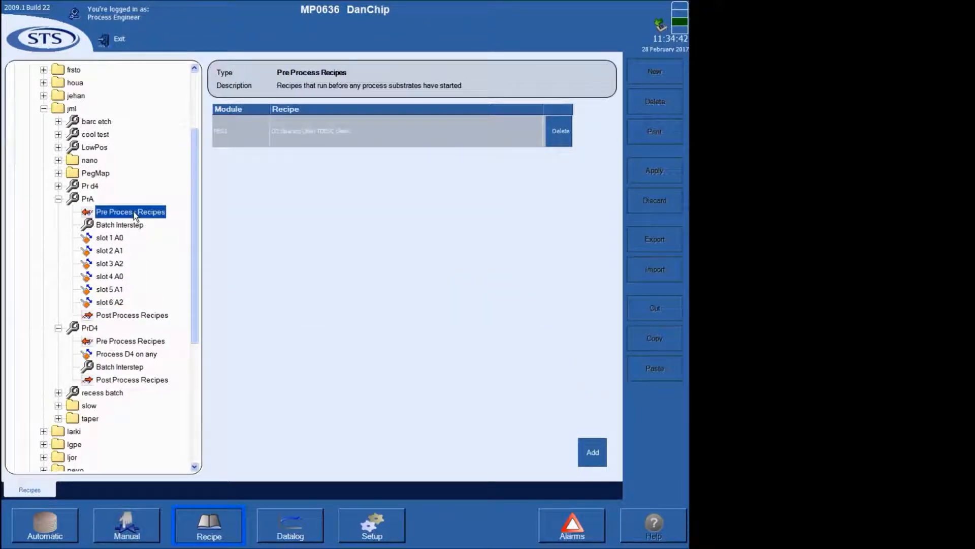
# Step: Review PrA's main settings and its slot steps from slot 6 A2 back to slot 1 A0
pyautogui.click(87, 199)
pyautogui.click(117, 303)
pyautogui.click(118, 291)
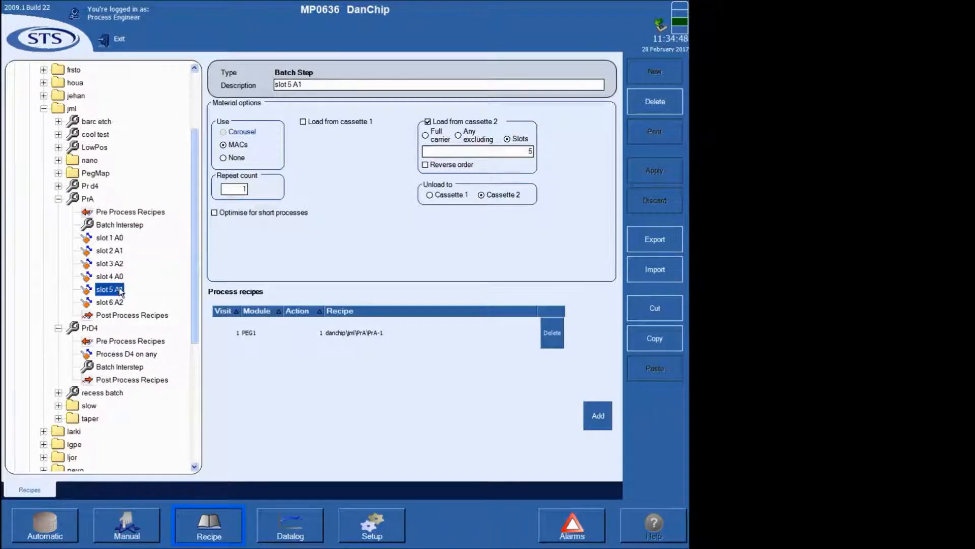
pyautogui.click(118, 278)
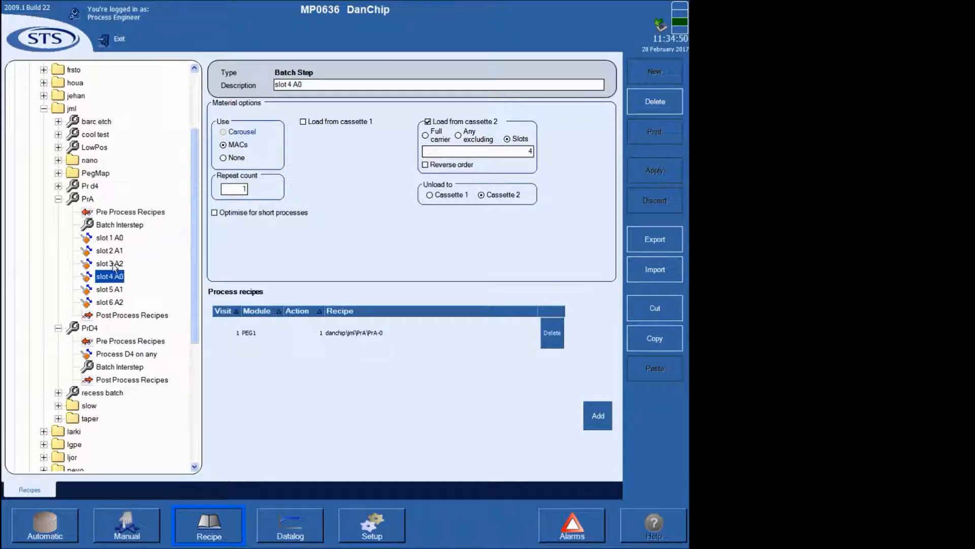
pyautogui.click(116, 265)
pyautogui.click(117, 252)
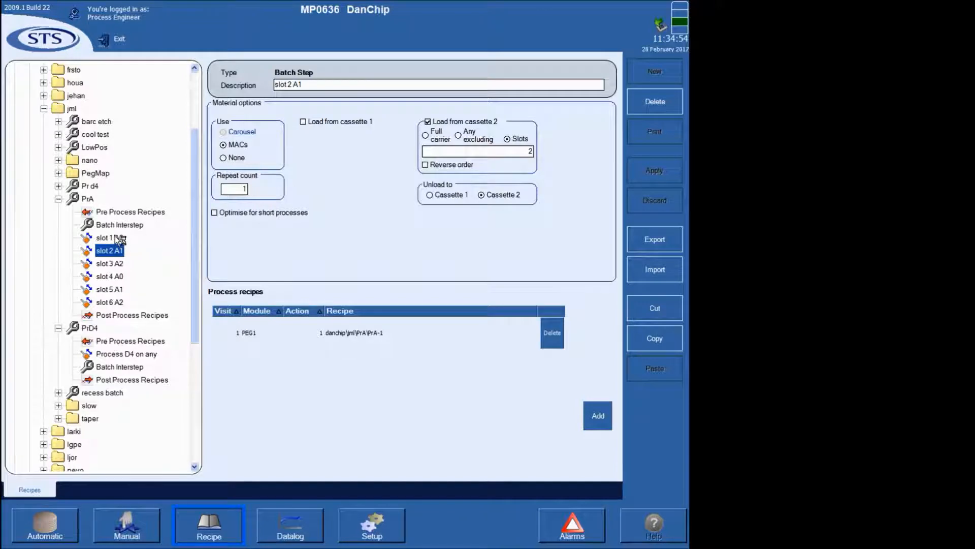
pyautogui.click(118, 239)
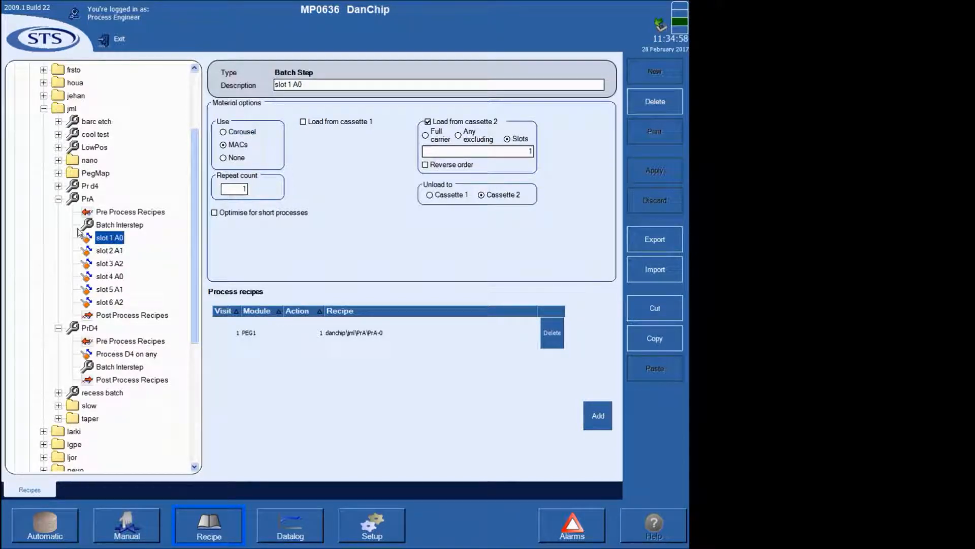
# Step: Collapse the PrA and PrD4 batches and the jml and danchip folders in the recipe tree
pyautogui.click(58, 200)
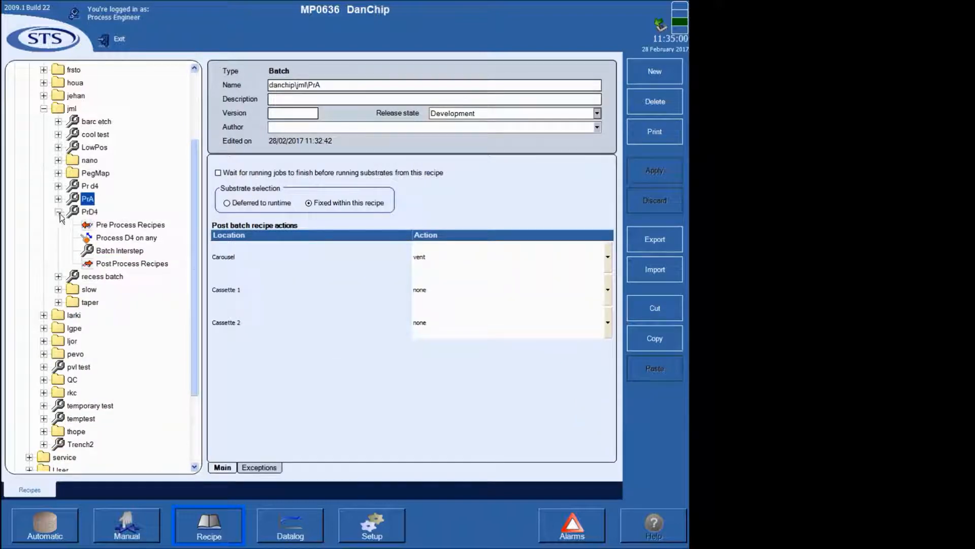
pyautogui.click(58, 212)
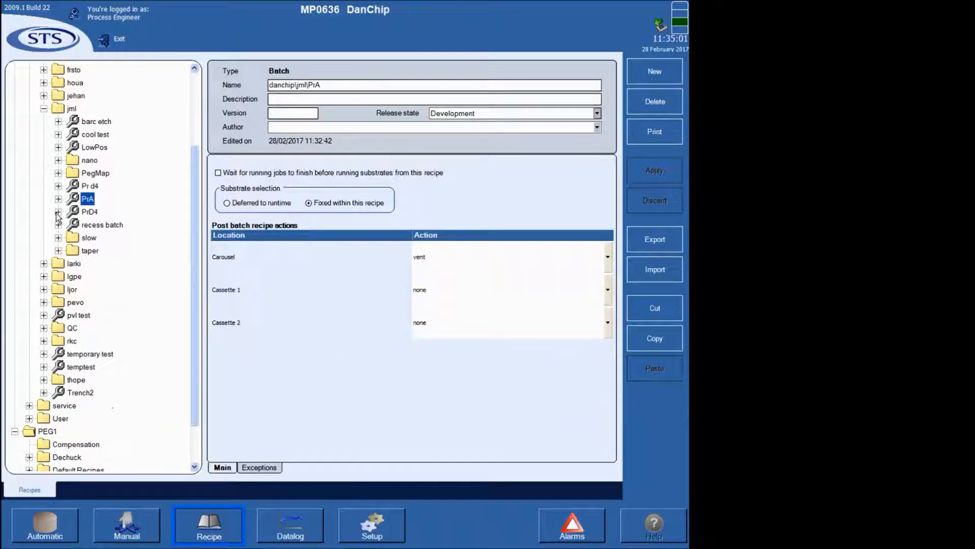
pyautogui.click(45, 111)
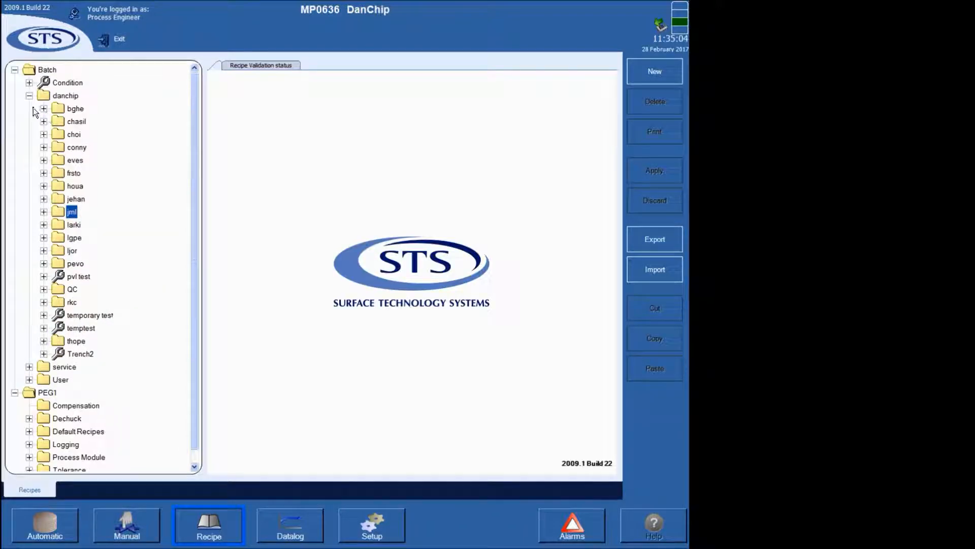
pyautogui.click(30, 96)
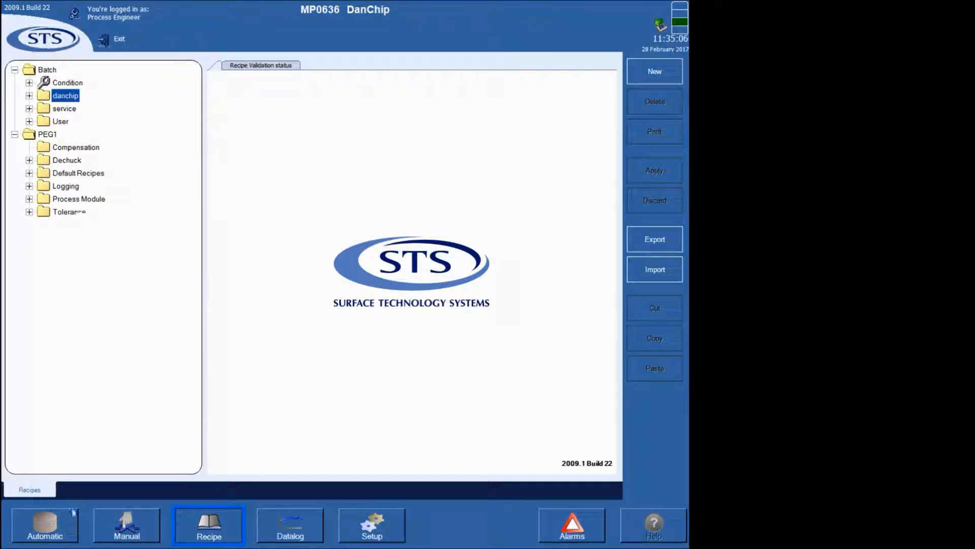
# Step: Select danchip\jml\PrA as the batch recipe for the automatic production run
pyautogui.click(44, 524)
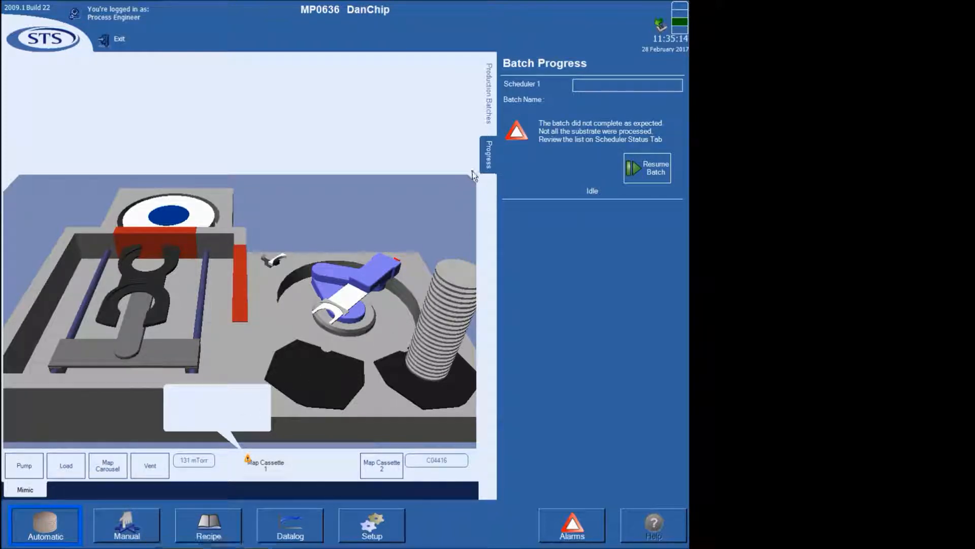
pyautogui.click(490, 89)
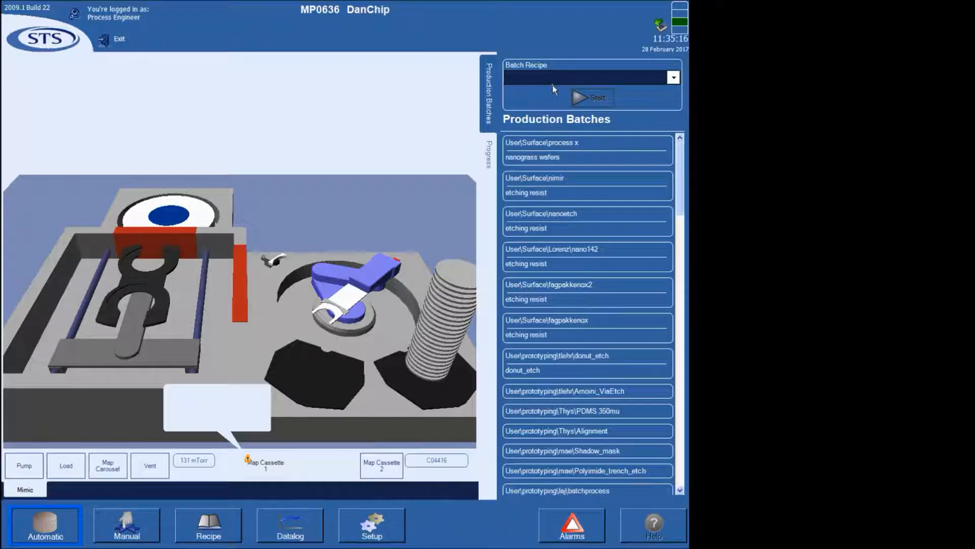
pyautogui.click(671, 78)
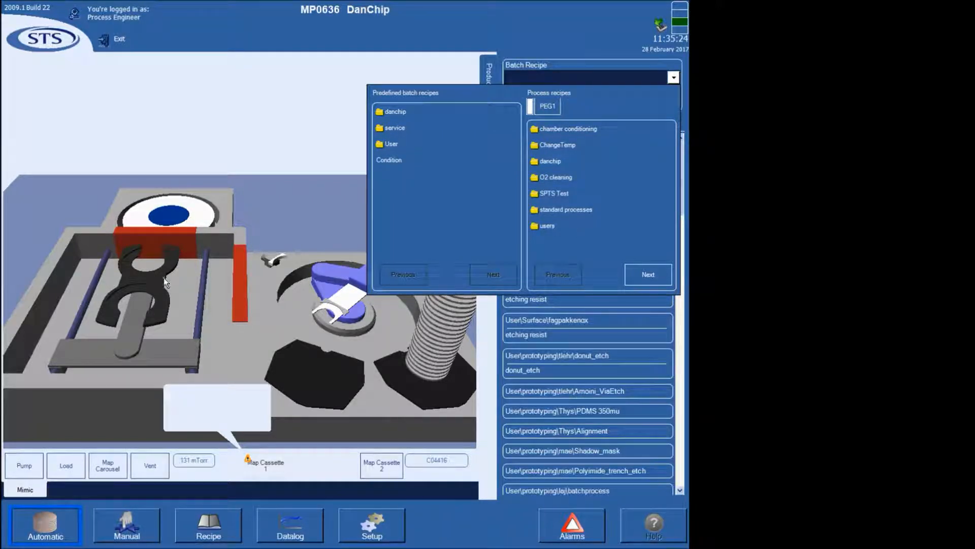
pyautogui.click(401, 112)
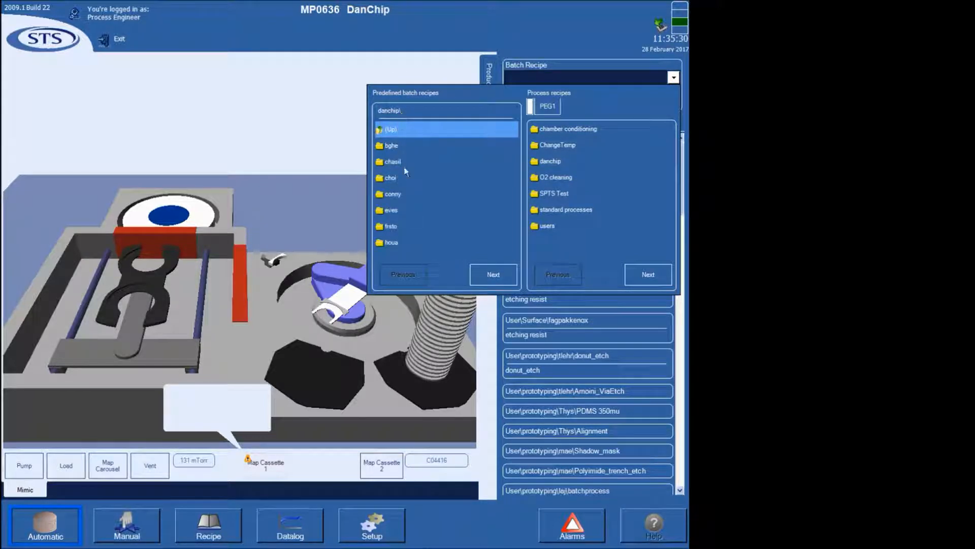
pyautogui.click(494, 271)
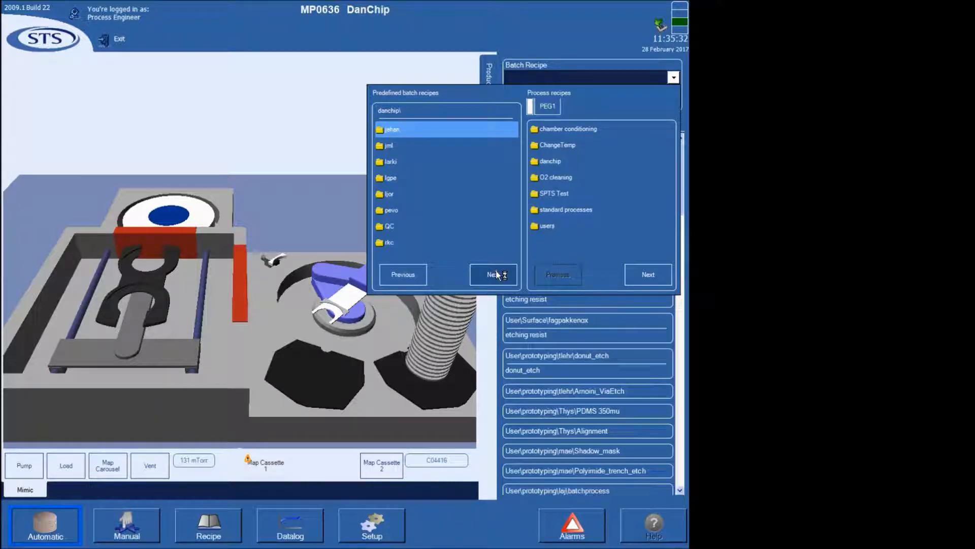
pyautogui.click(391, 146)
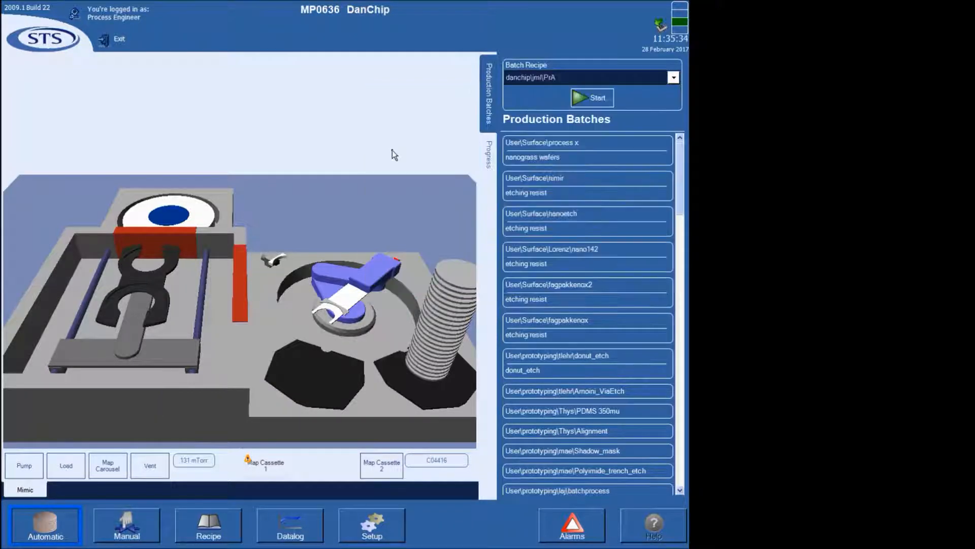
# Step: Try to start the PrA batch, dismissing the recipe error and cancelling the batch confirmation
pyautogui.click(600, 99)
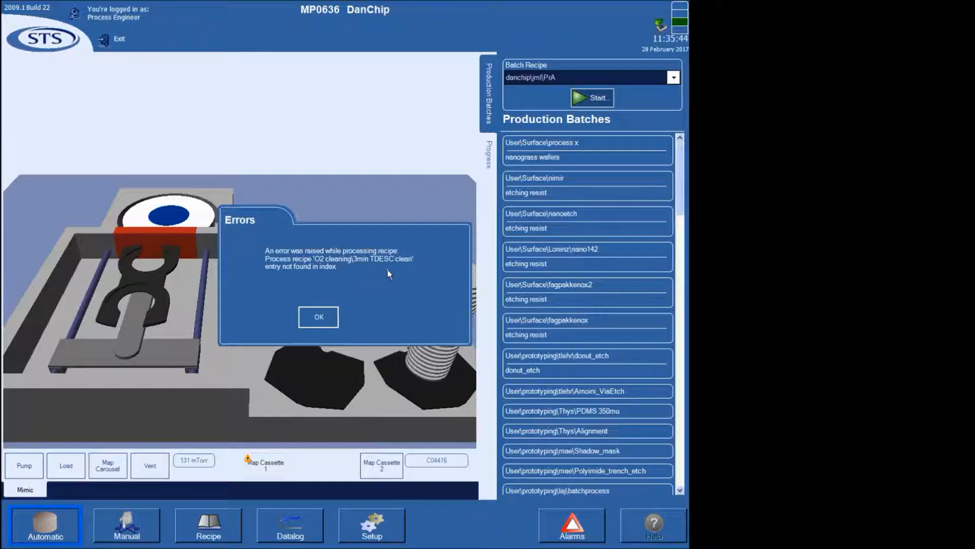
pyautogui.click(321, 321)
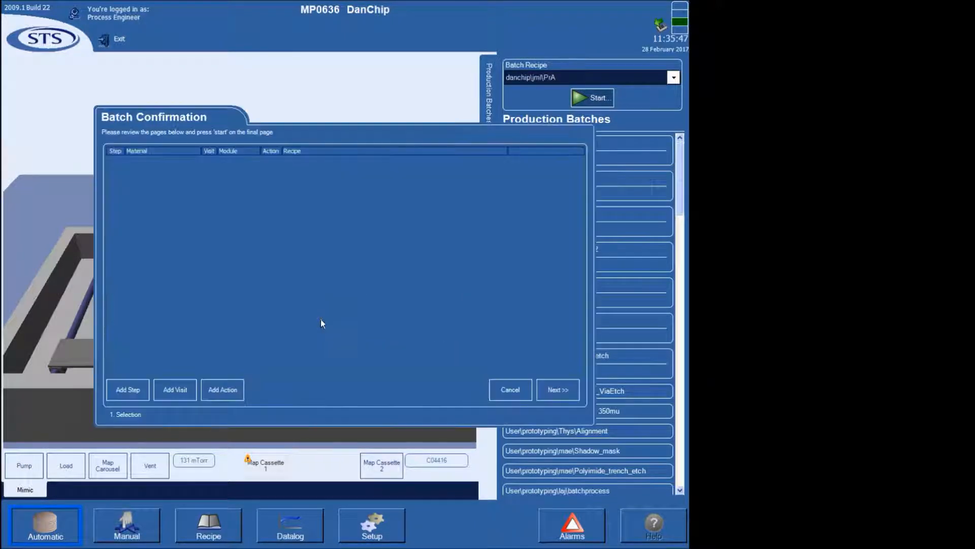
pyautogui.click(525, 396)
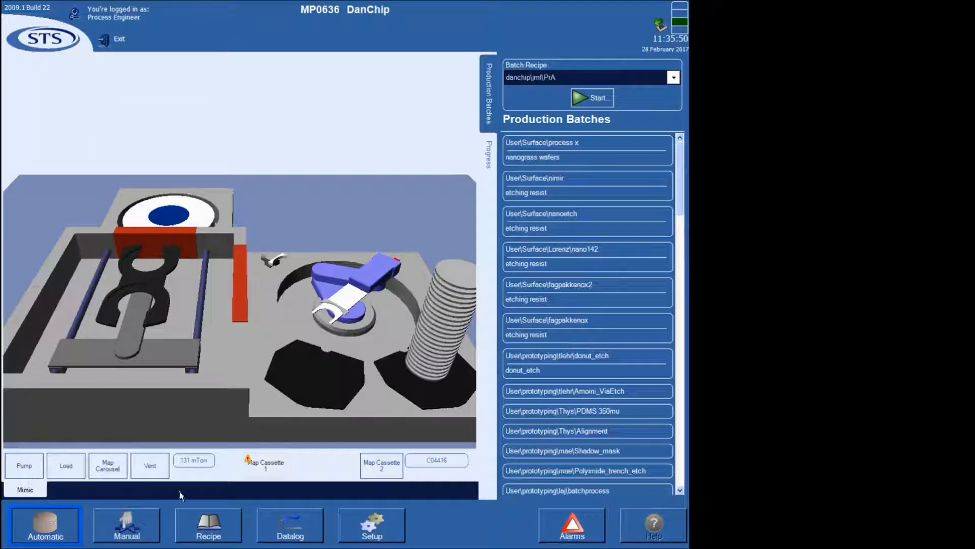
# Step: Delete the existing pre-process recipe from the danchip\jml\PrA batch recipe
pyautogui.click(219, 534)
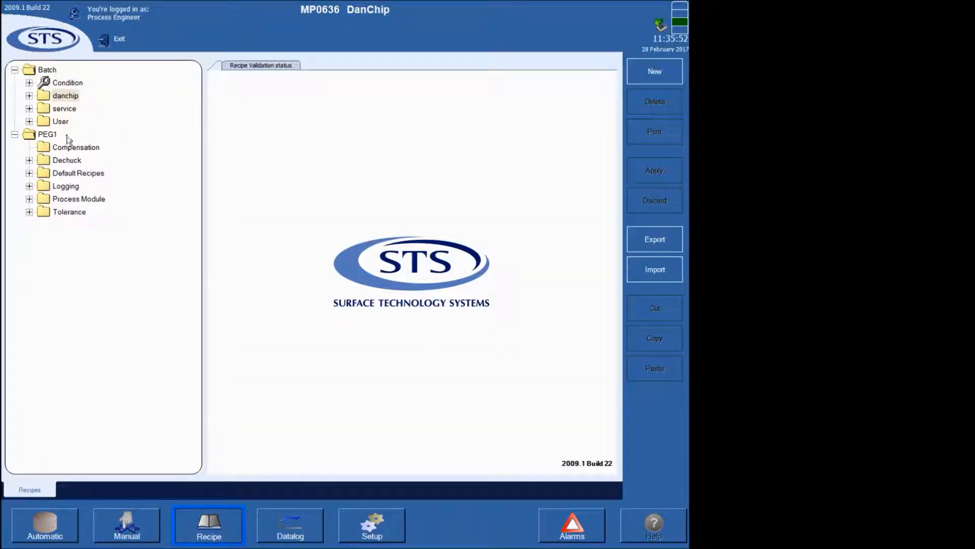
pyautogui.click(30, 96)
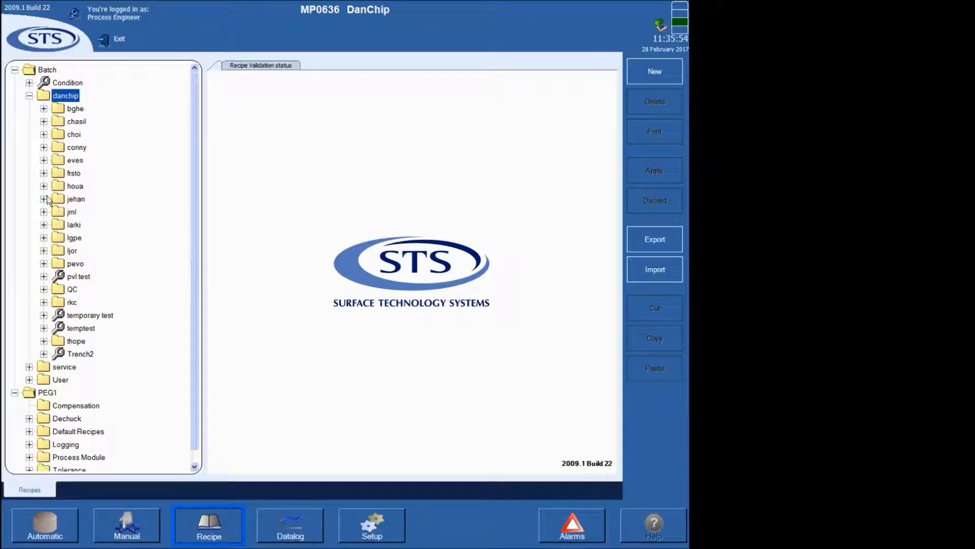
pyautogui.click(44, 212)
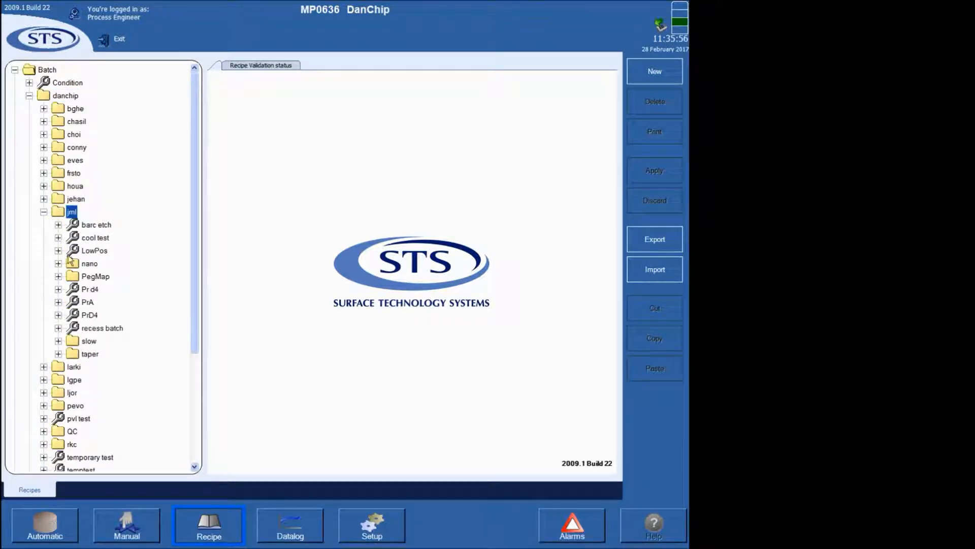
pyautogui.click(59, 302)
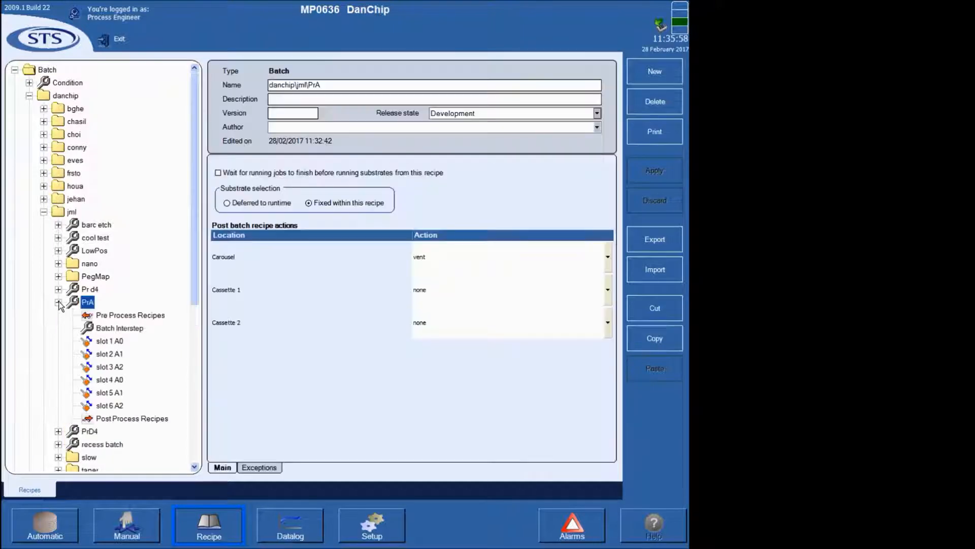
pyautogui.click(116, 317)
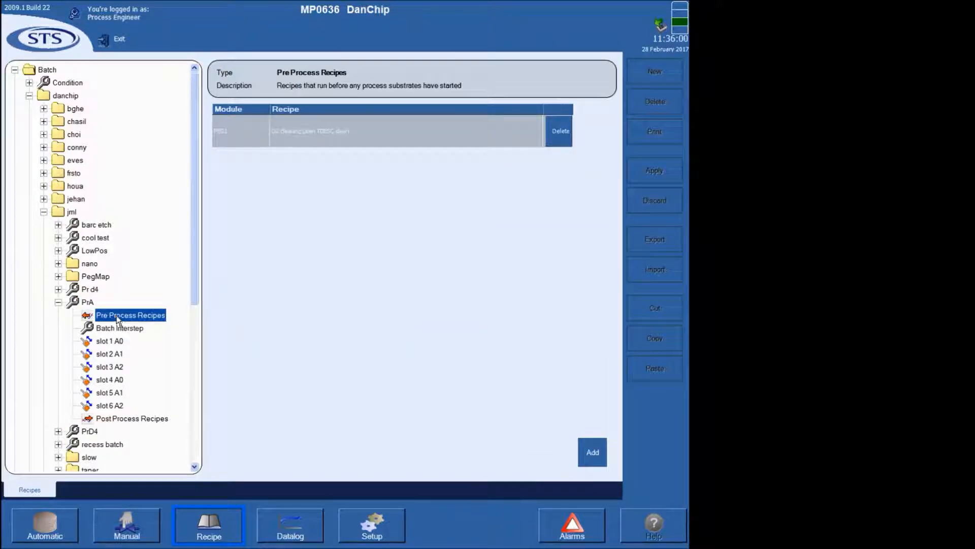
pyautogui.click(562, 135)
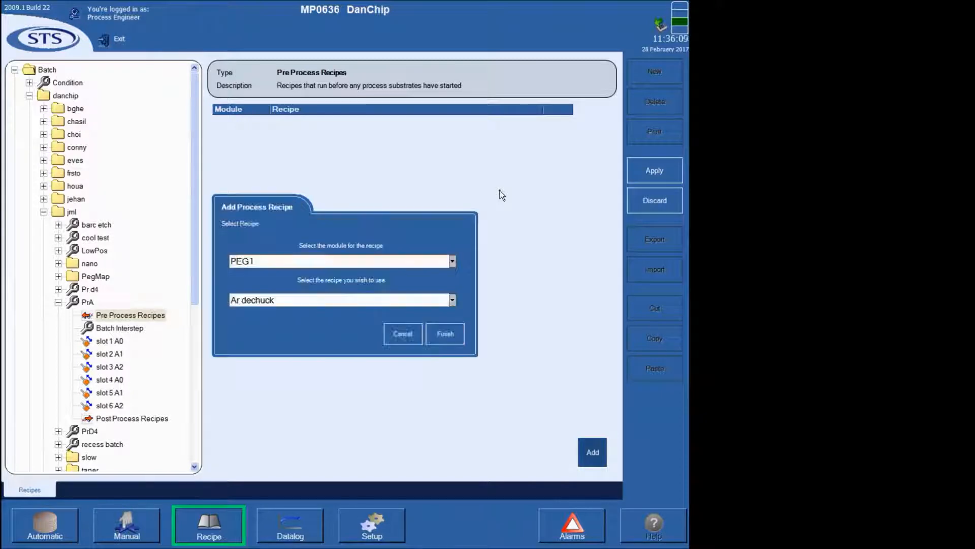
# Step: Add O2 cleaning\005min TD ESC clean on module PEG1 as PrA's pre-process recipe
pyautogui.click(452, 299)
pyautogui.scroll(-20, 609, 430)
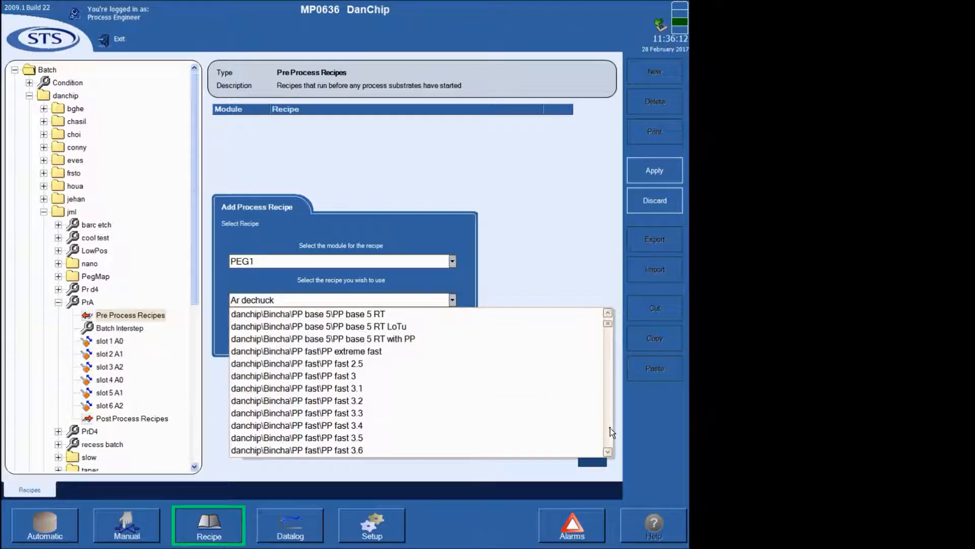
pyautogui.scroll(-20, 611, 428)
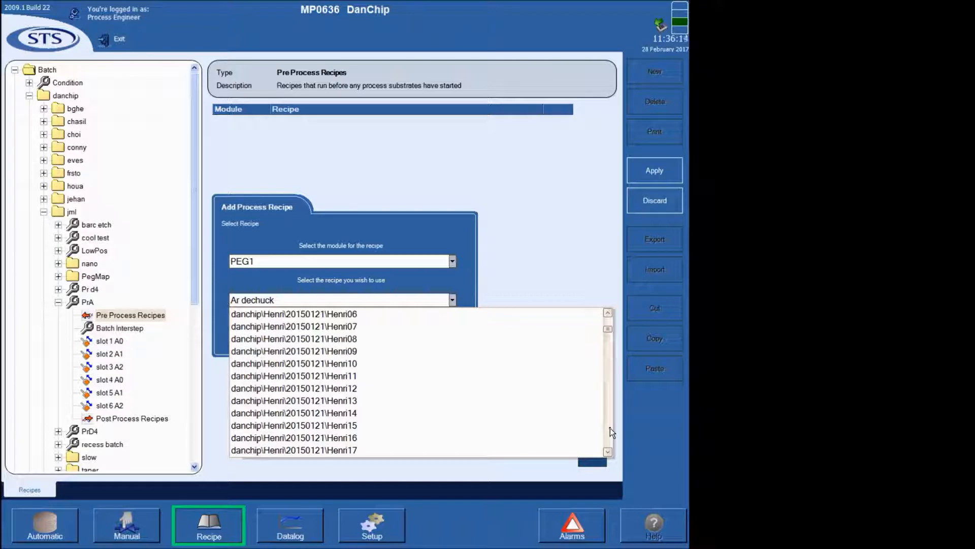
pyautogui.scroll(-20, 611, 428)
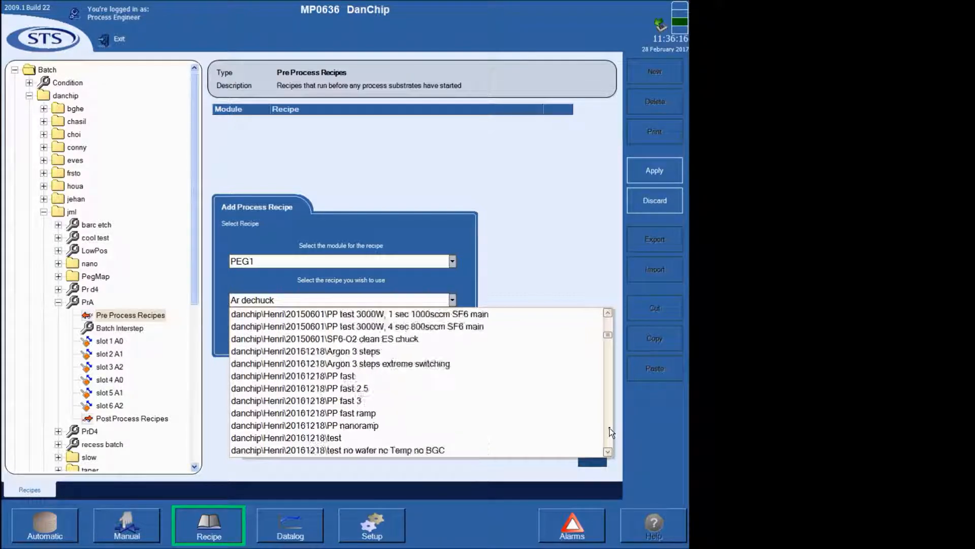
pyautogui.scroll(-20, 610, 427)
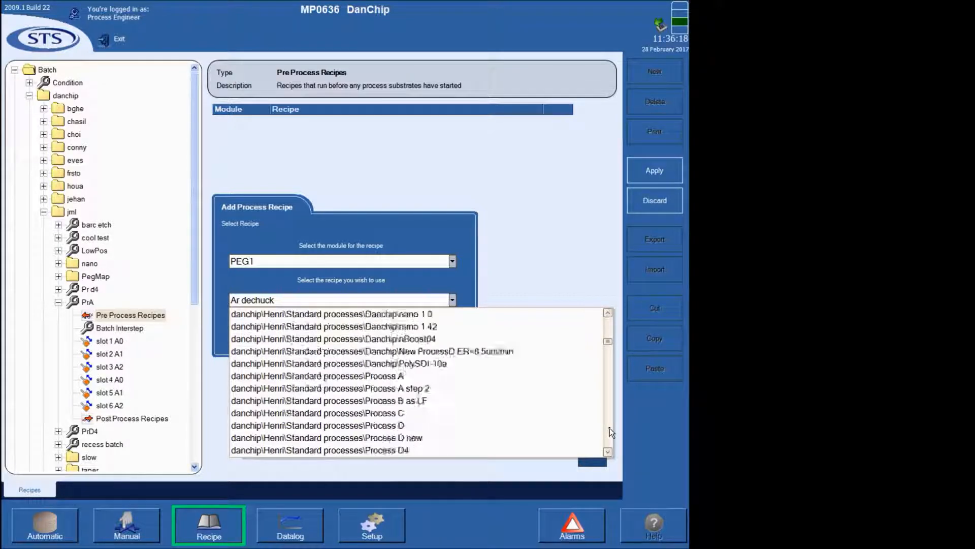
pyautogui.scroll(-20, 610, 428)
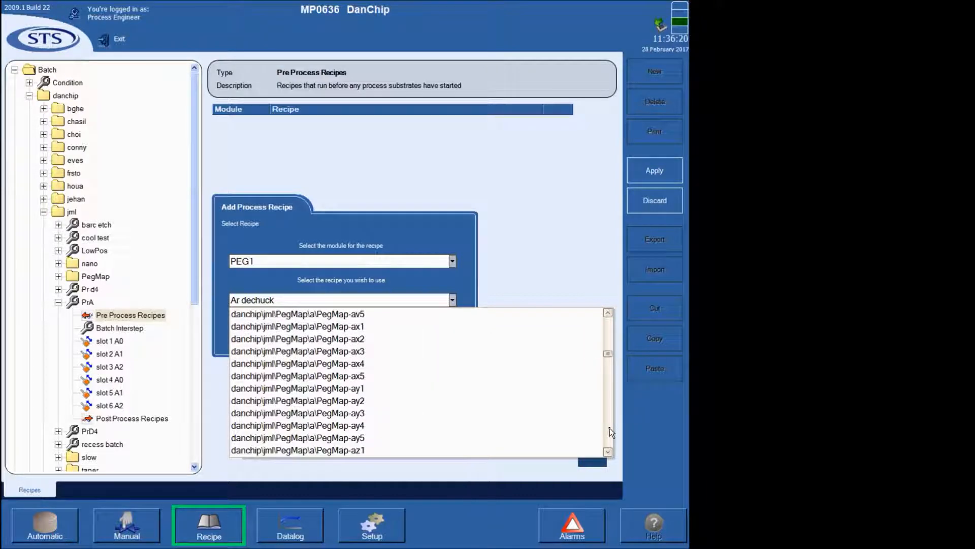
pyautogui.scroll(-5, 610, 427)
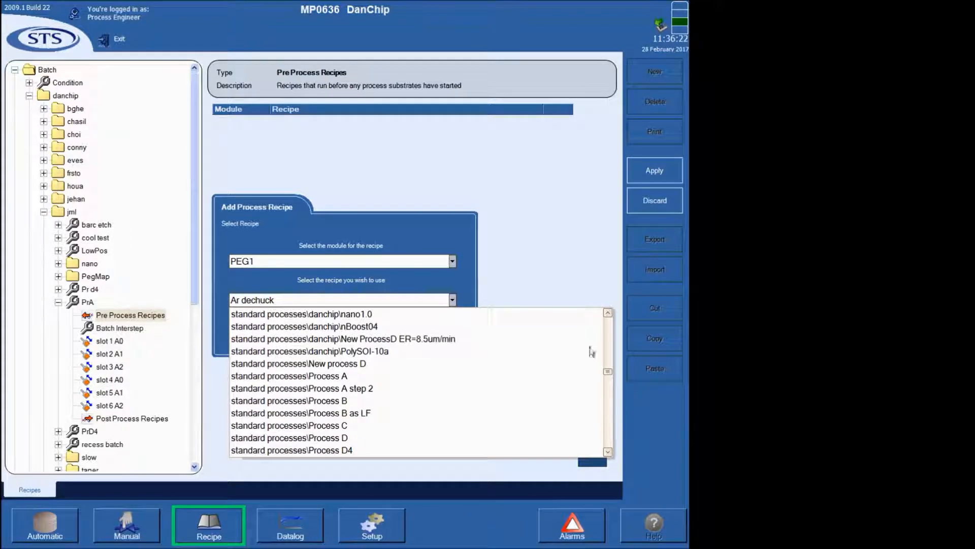
pyautogui.scroll(8, 610, 327)
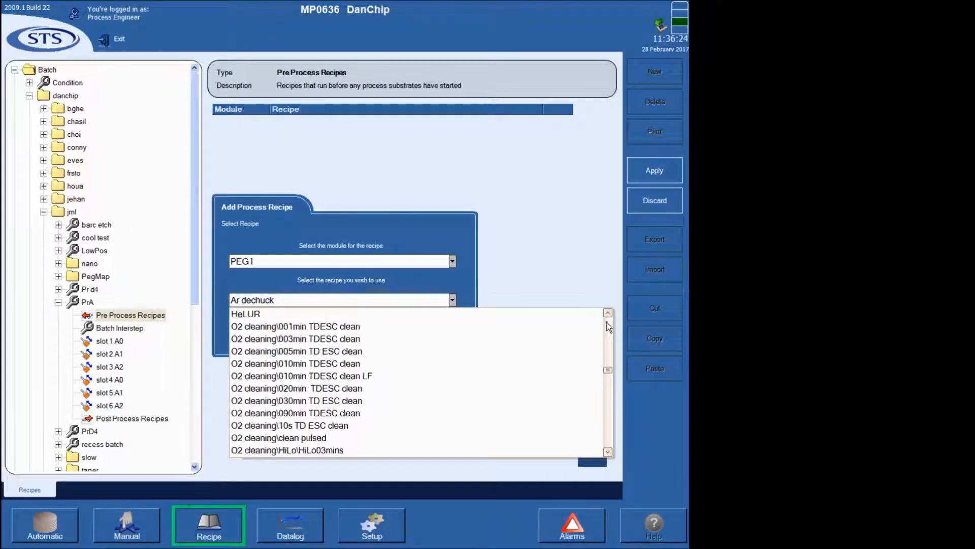
pyautogui.click(439, 351)
pyautogui.click(441, 334)
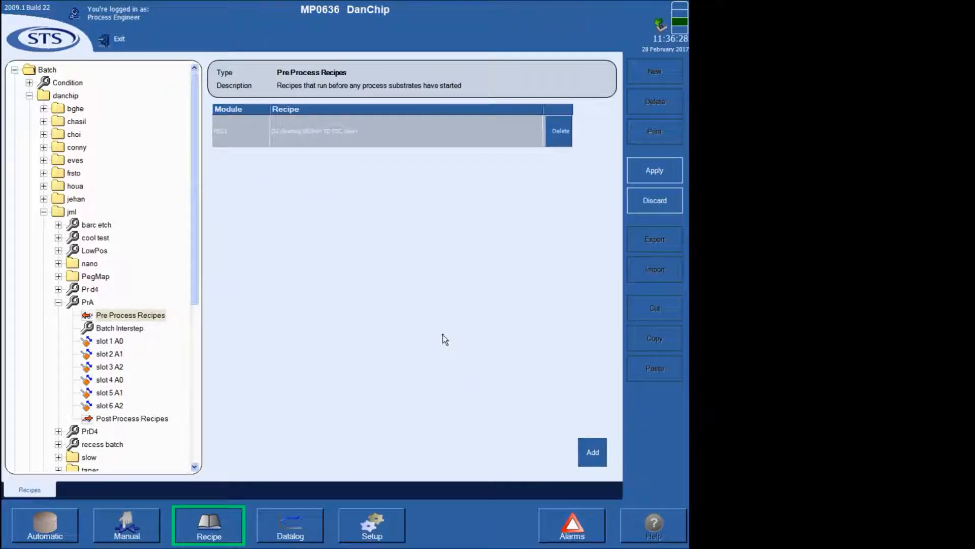
# Step: Apply the changes to the PrA batch recipe, accepting its validation errors
pyautogui.click(88, 302)
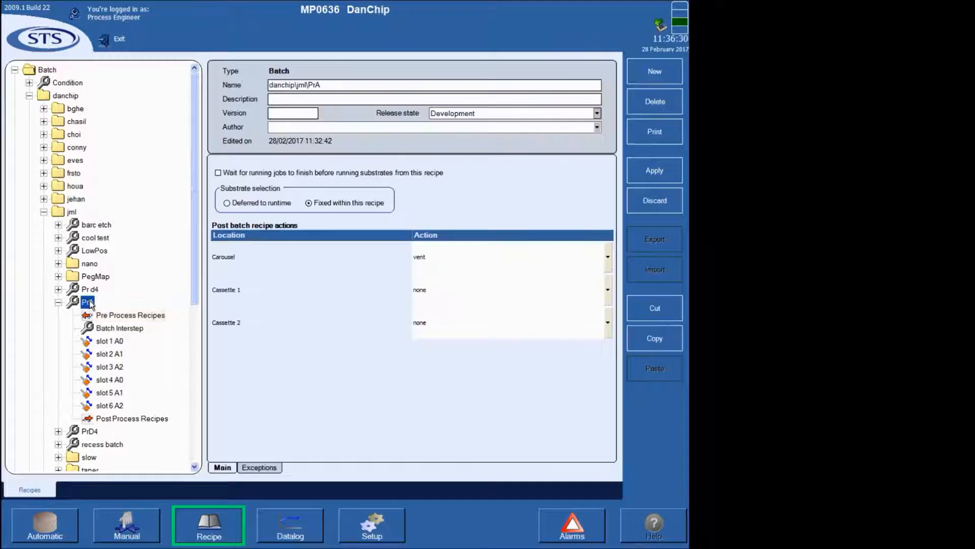
pyautogui.click(636, 175)
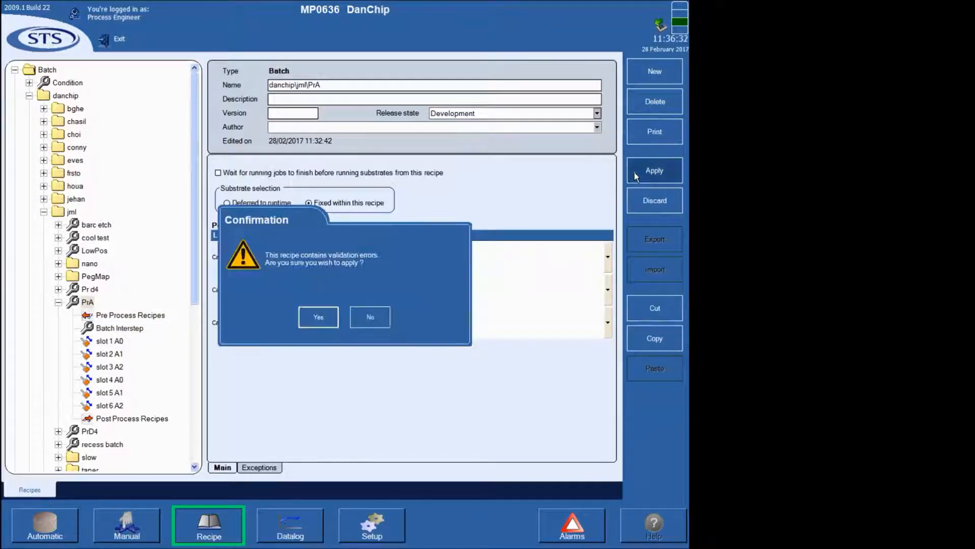
pyautogui.click(321, 320)
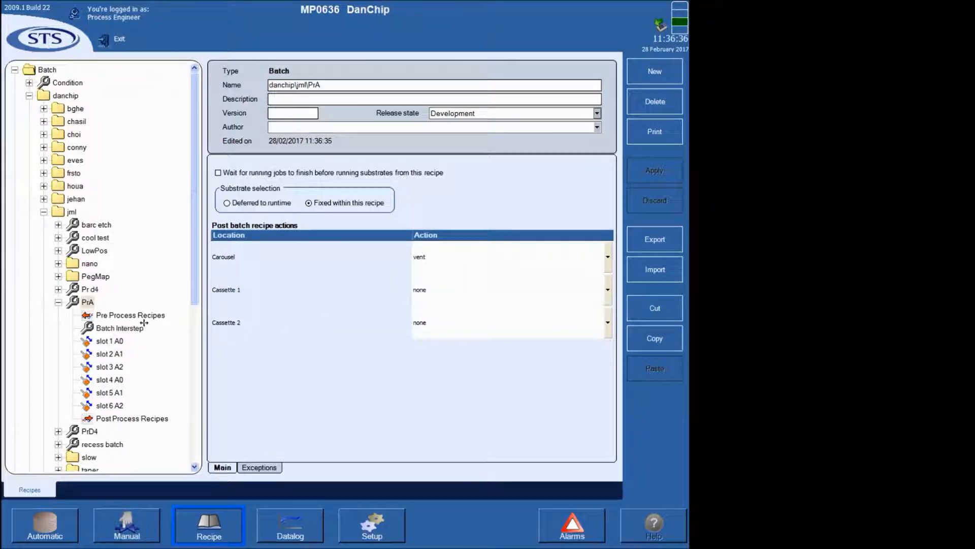
# Step: Check PrA's Batch Interstep settings and delete the batch's existing post-process recipe
pyautogui.click(120, 340)
pyautogui.click(120, 330)
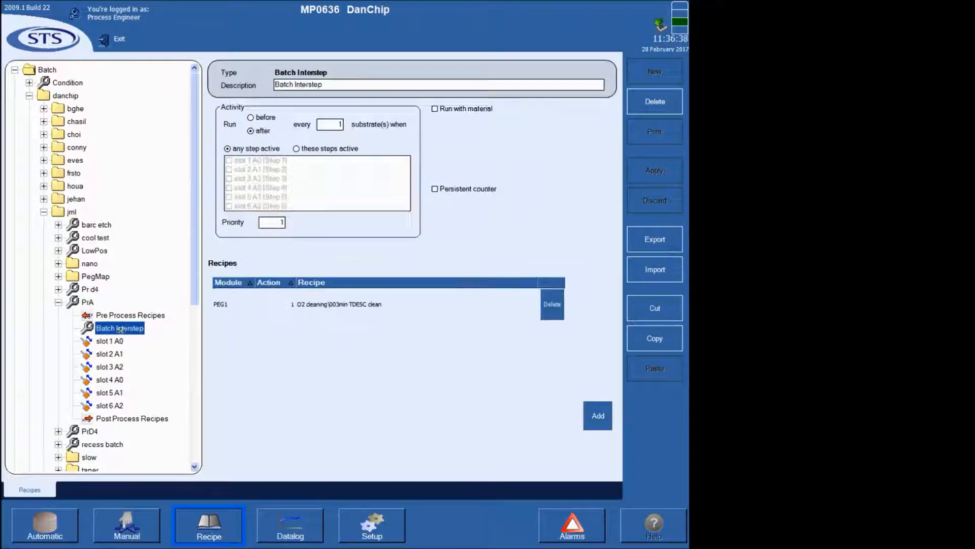
pyautogui.click(120, 418)
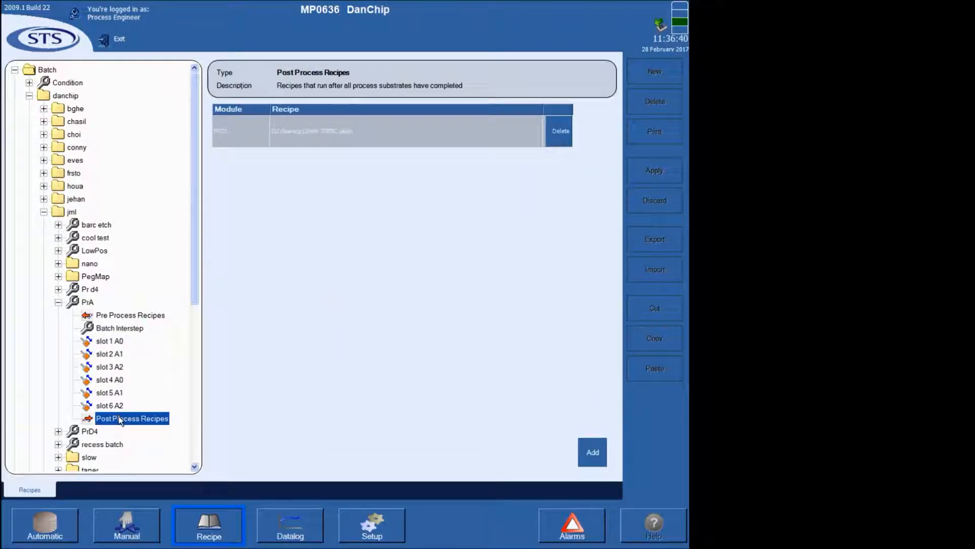
pyautogui.click(560, 132)
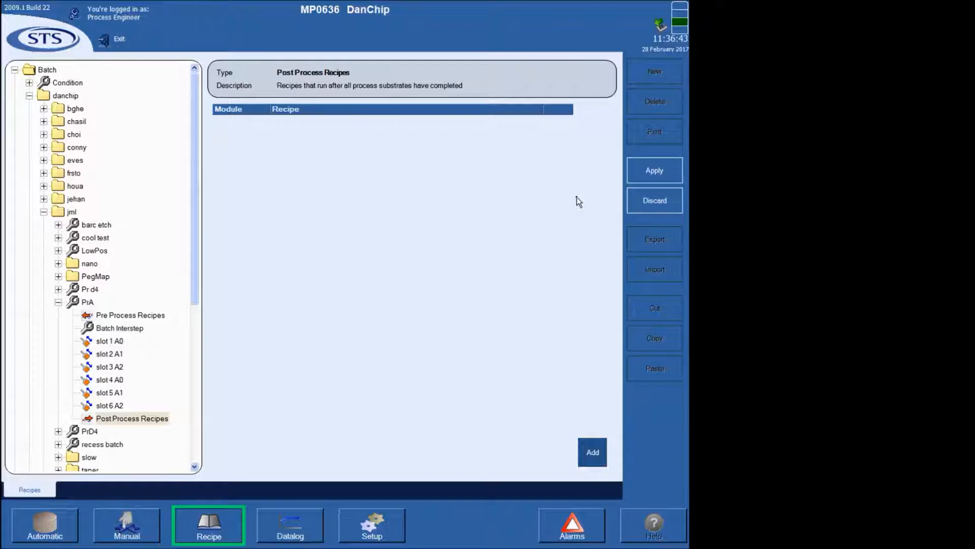
# Step: Add a HiLo recipe from O2 cleaning on module PEG1 as PrA's post-process recipe and apply the batch
pyautogui.click(452, 300)
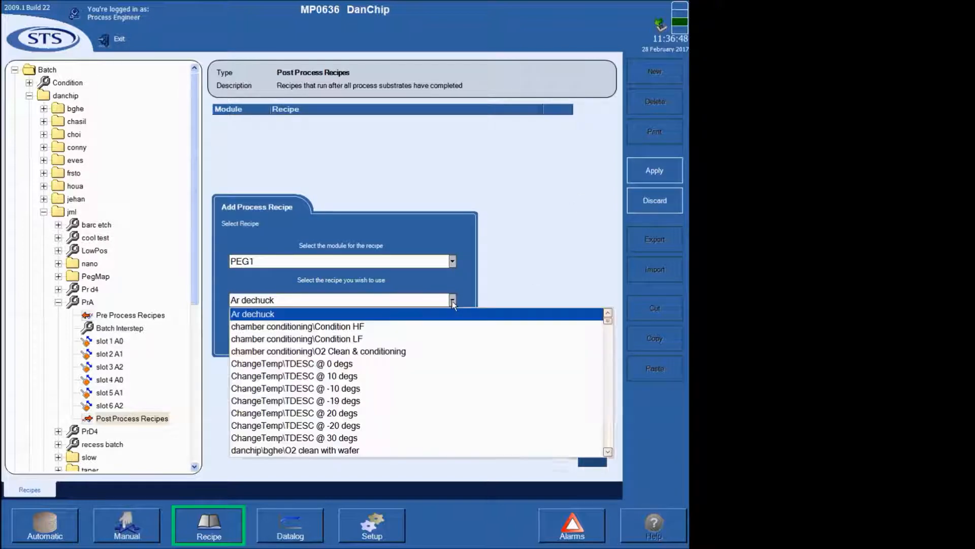
pyautogui.click(608, 432)
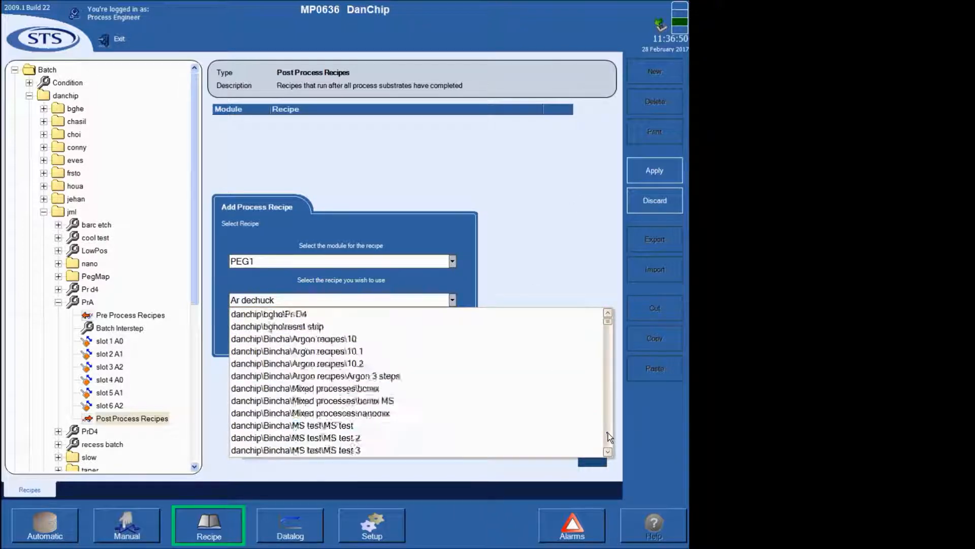
pyautogui.click(608, 433)
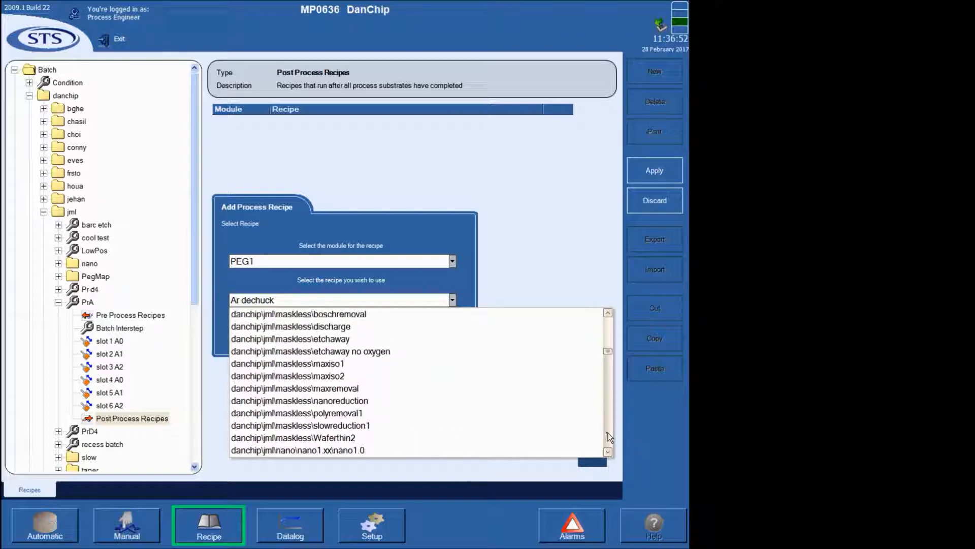
pyautogui.click(608, 432)
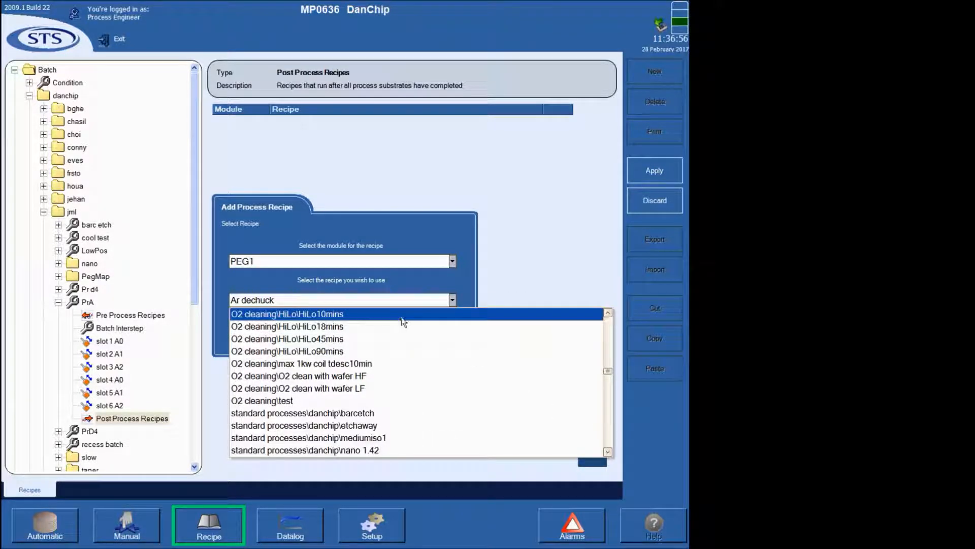
pyautogui.click(405, 328)
pyautogui.click(448, 340)
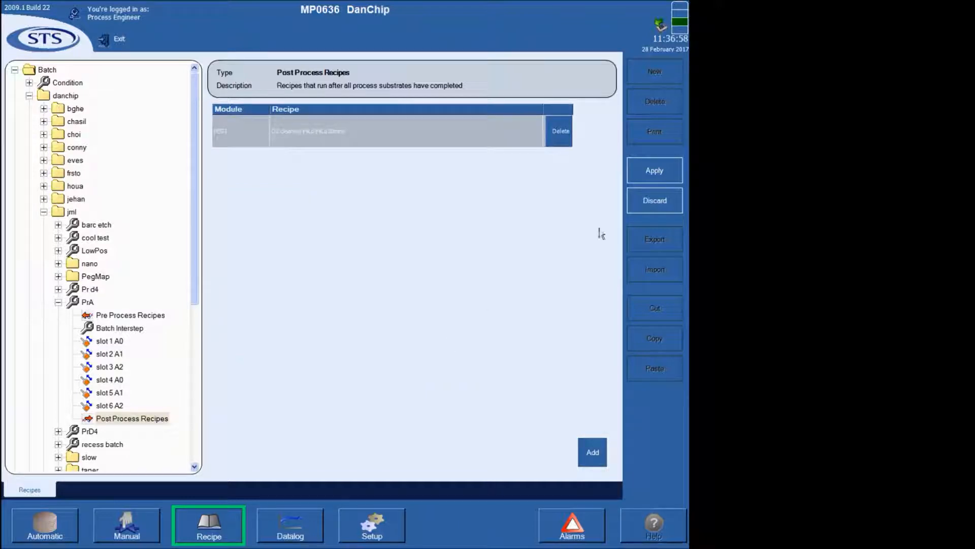
pyautogui.click(649, 171)
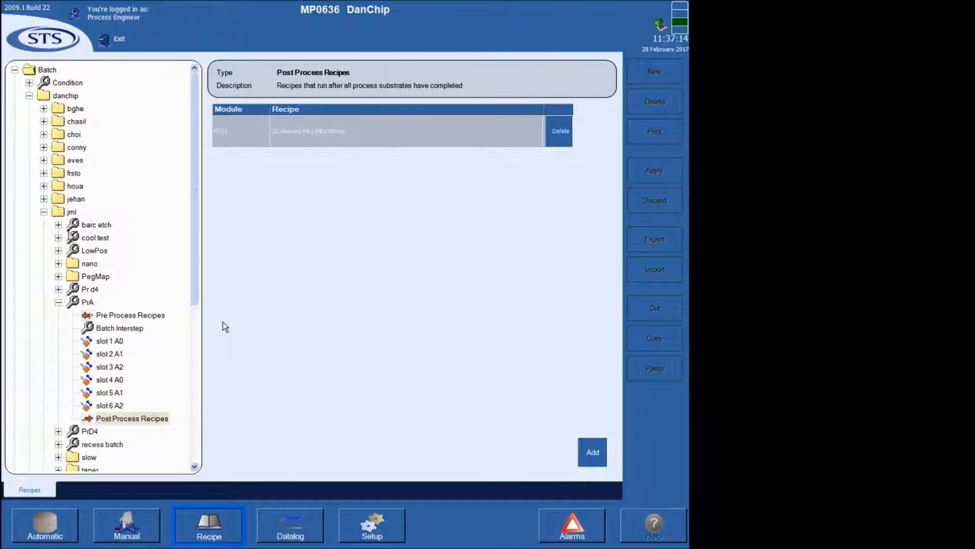
# Step: Return to automatic operation, review PrA's batch confirmation through its Start Batch page, and close it
pyautogui.click(141, 530)
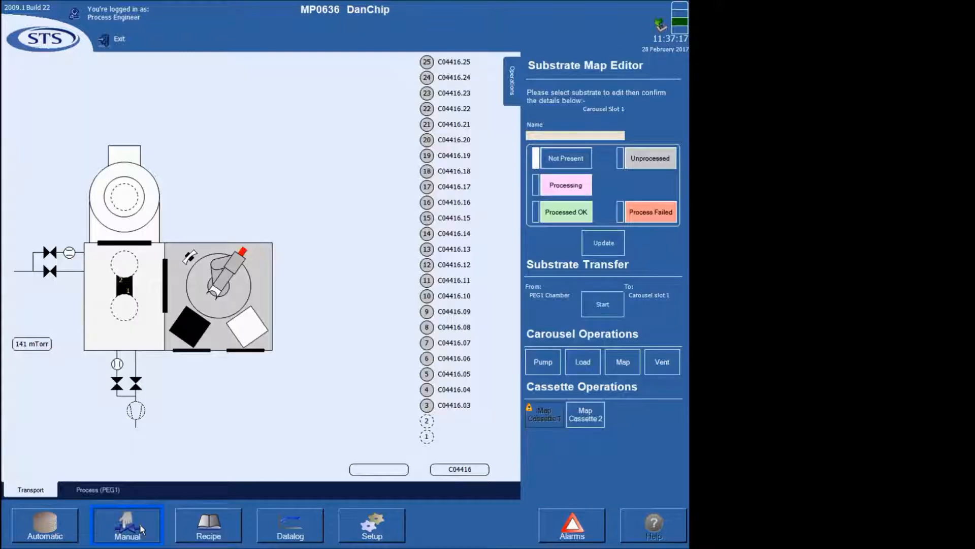
pyautogui.click(41, 532)
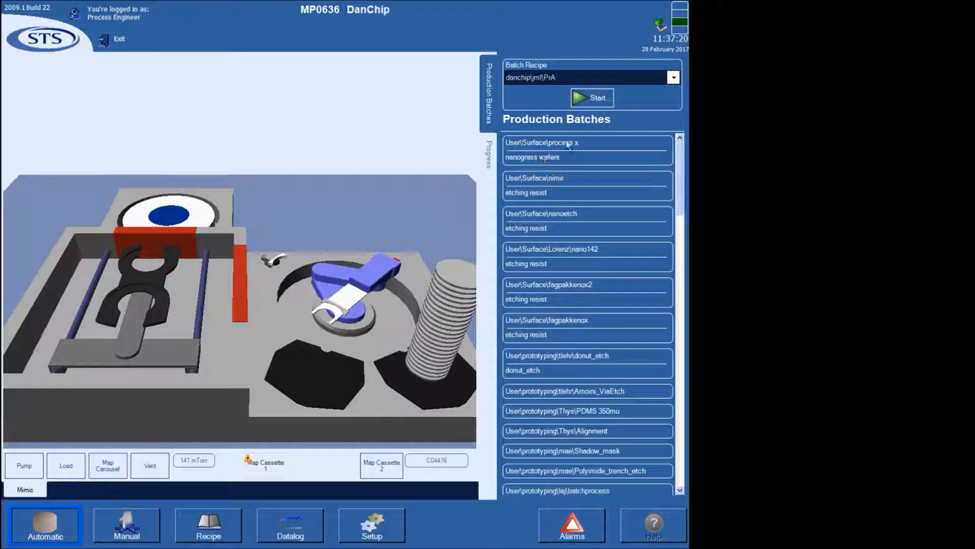
pyautogui.click(612, 100)
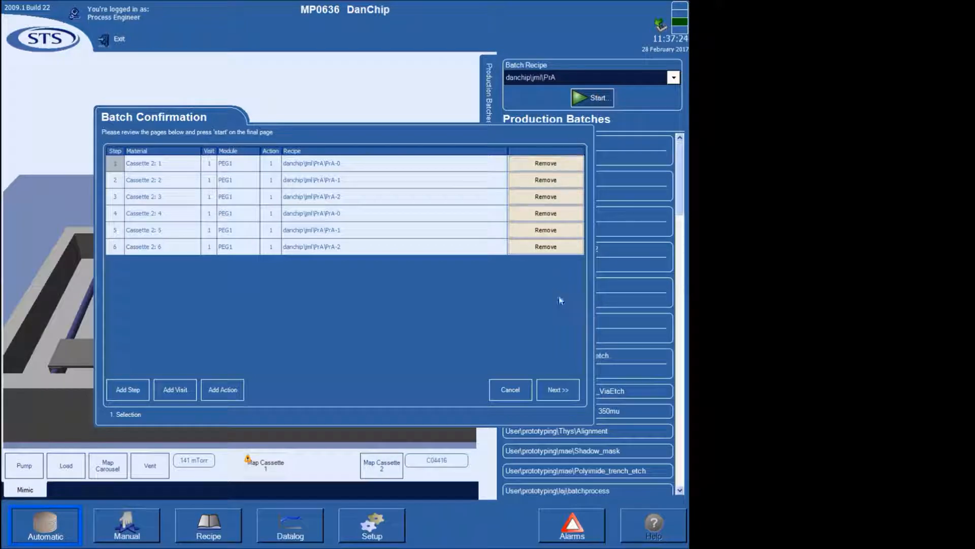
pyautogui.click(558, 390)
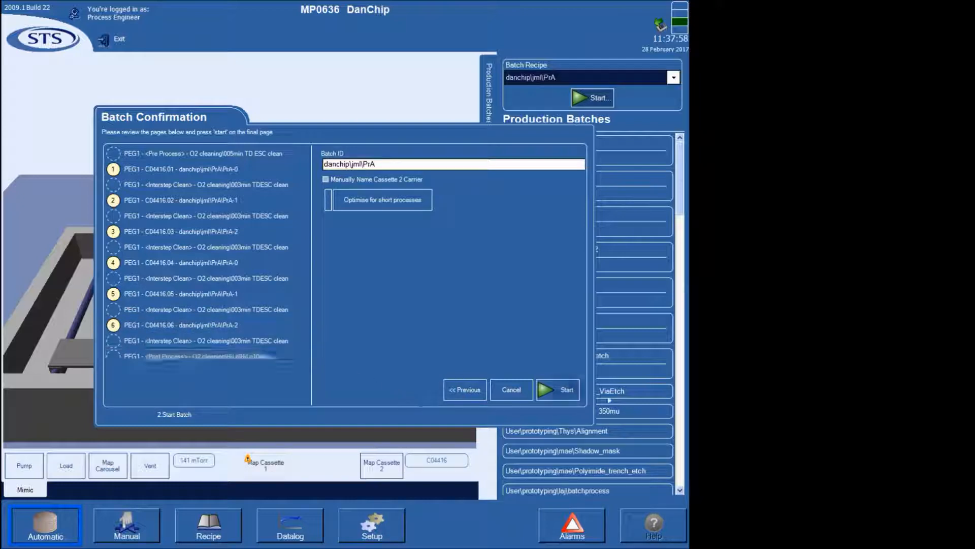
pyautogui.click(566, 392)
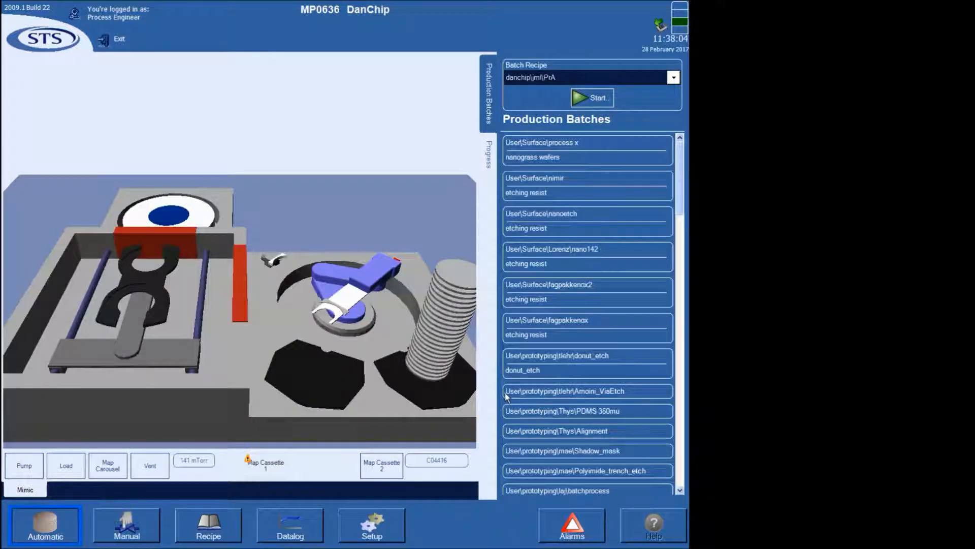